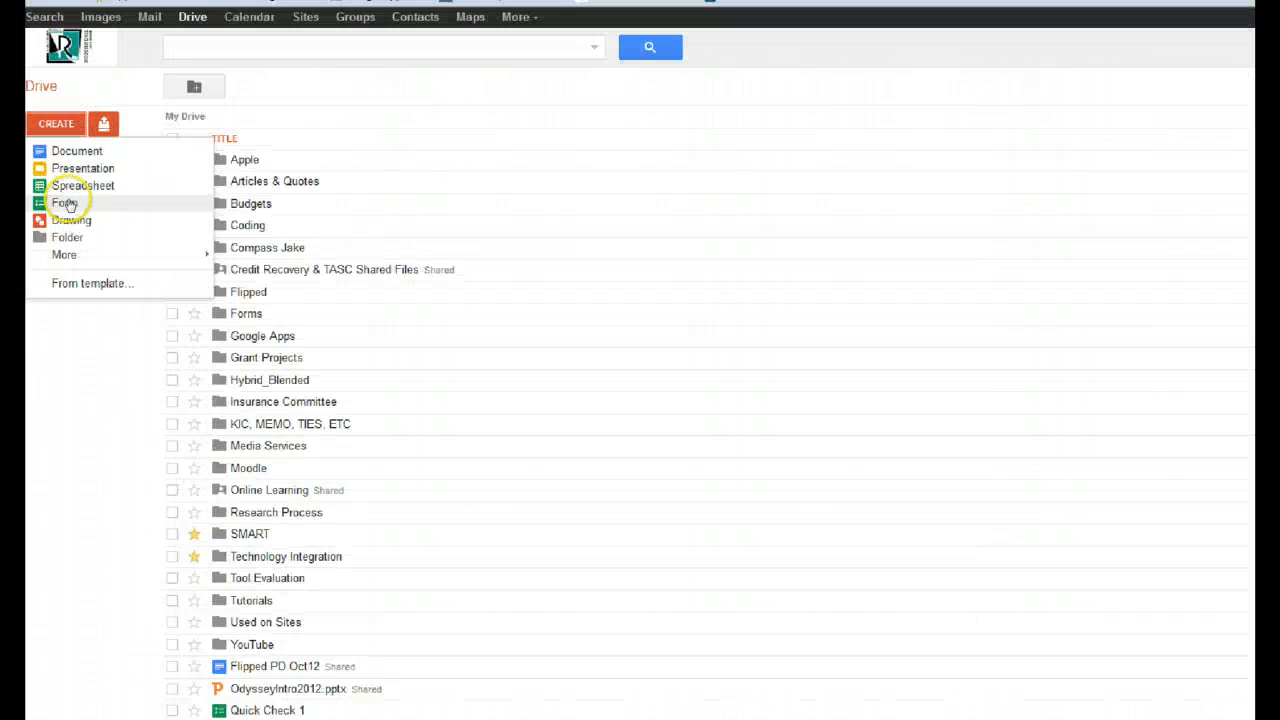
- Create a new form in Drive and title it "Quick Check #1"
{"action": "left_click", "coordinate": [70, 206]}
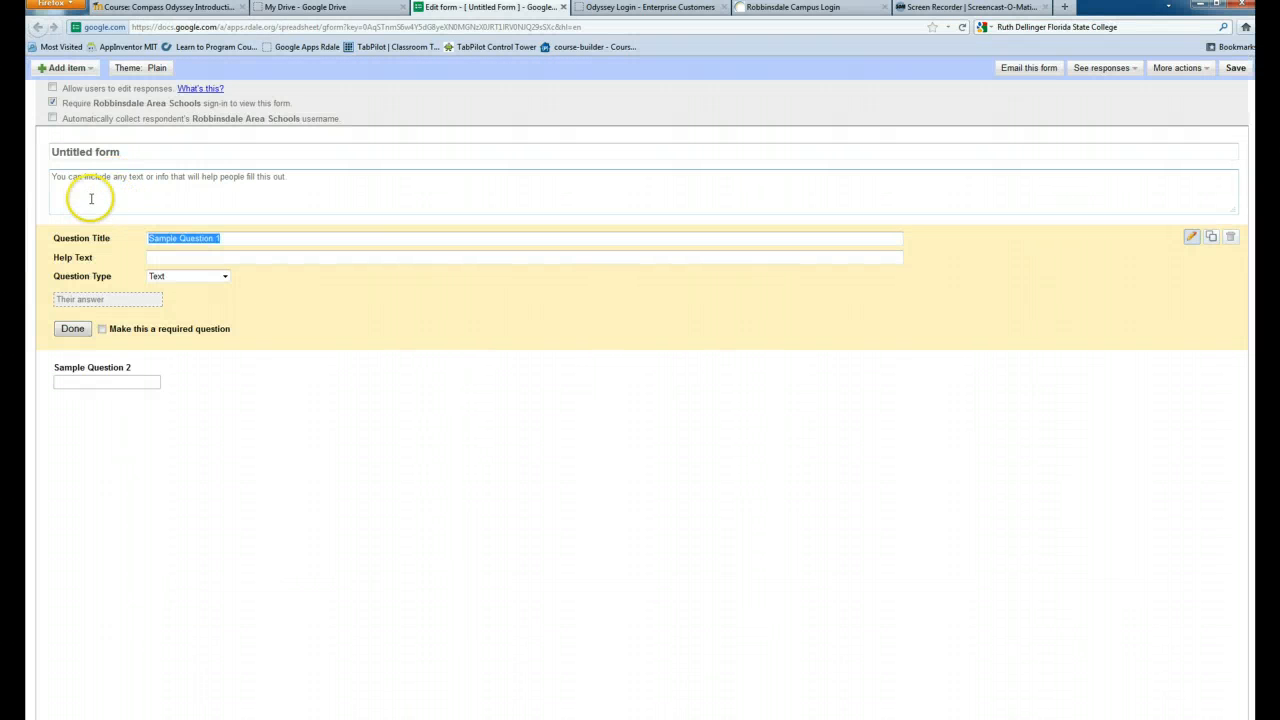
{"action": "left_click", "coordinate": [131, 150]}
{"action": "left_click_drag", "start_coordinate": [131, 150], "coordinate": [52, 151]}
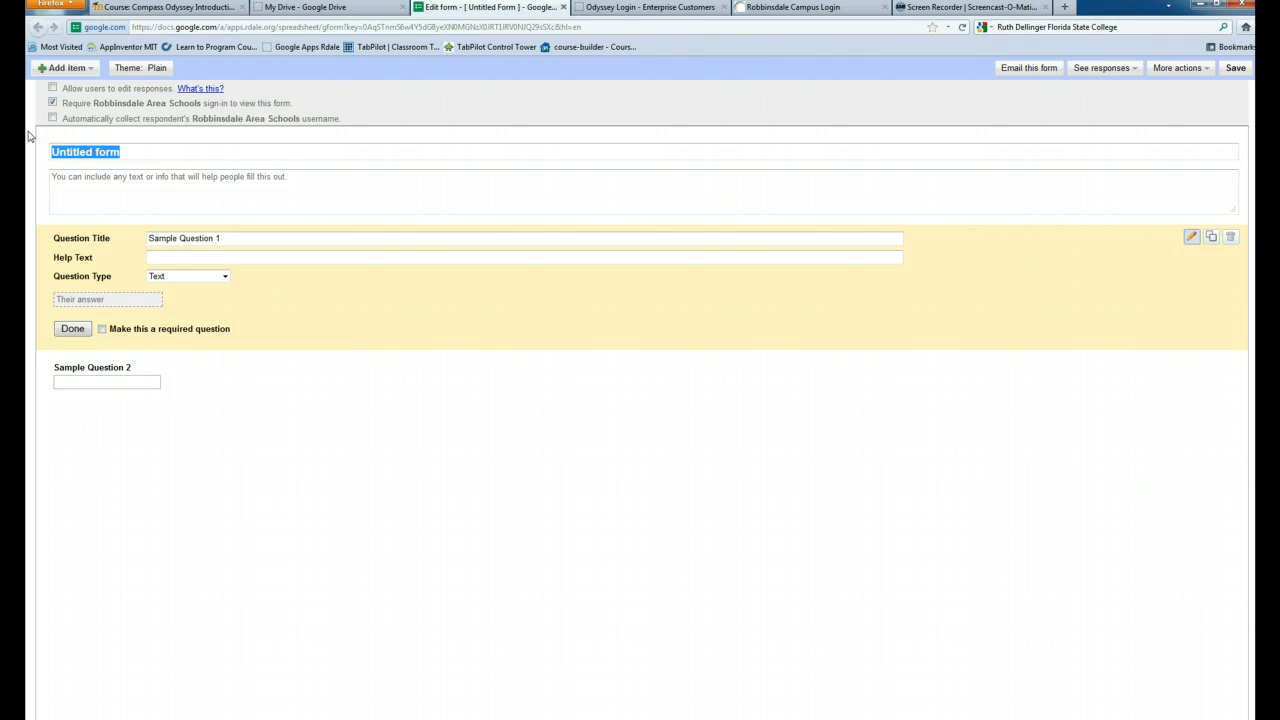
{"action": "type", "text": "Cs"}
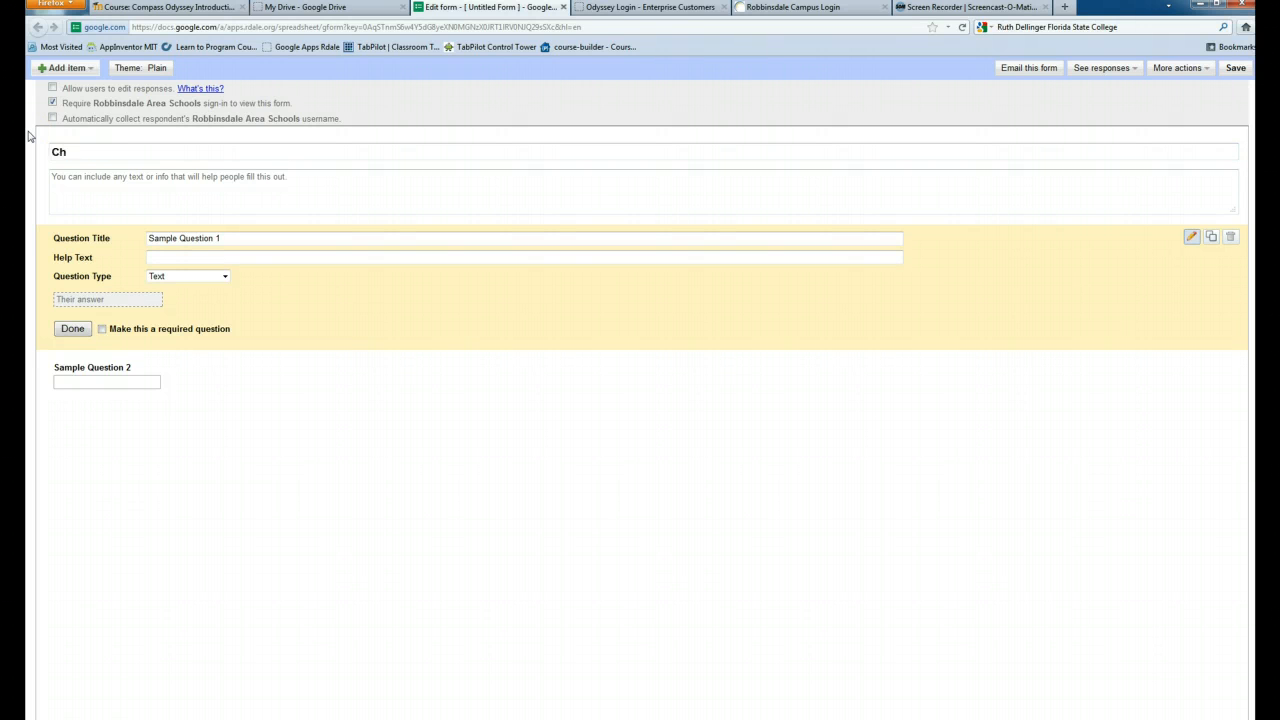
{"action": "key", "text": "BackSpace"}
{"action": "key", "text": "BackSpace"}
{"action": "type", "text": "Quick Check #1"}
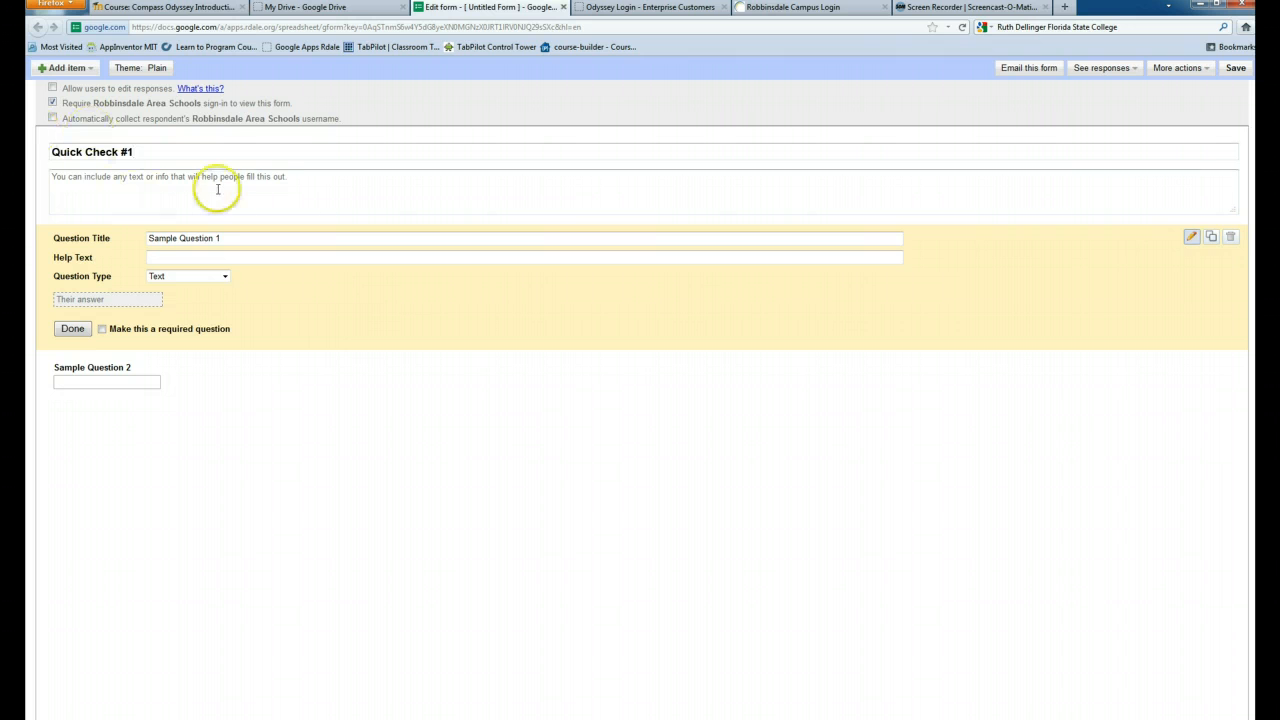
- Enter the form description "Instructions: Answer the following questions."
{"action": "left_click", "coordinate": [292, 181]}
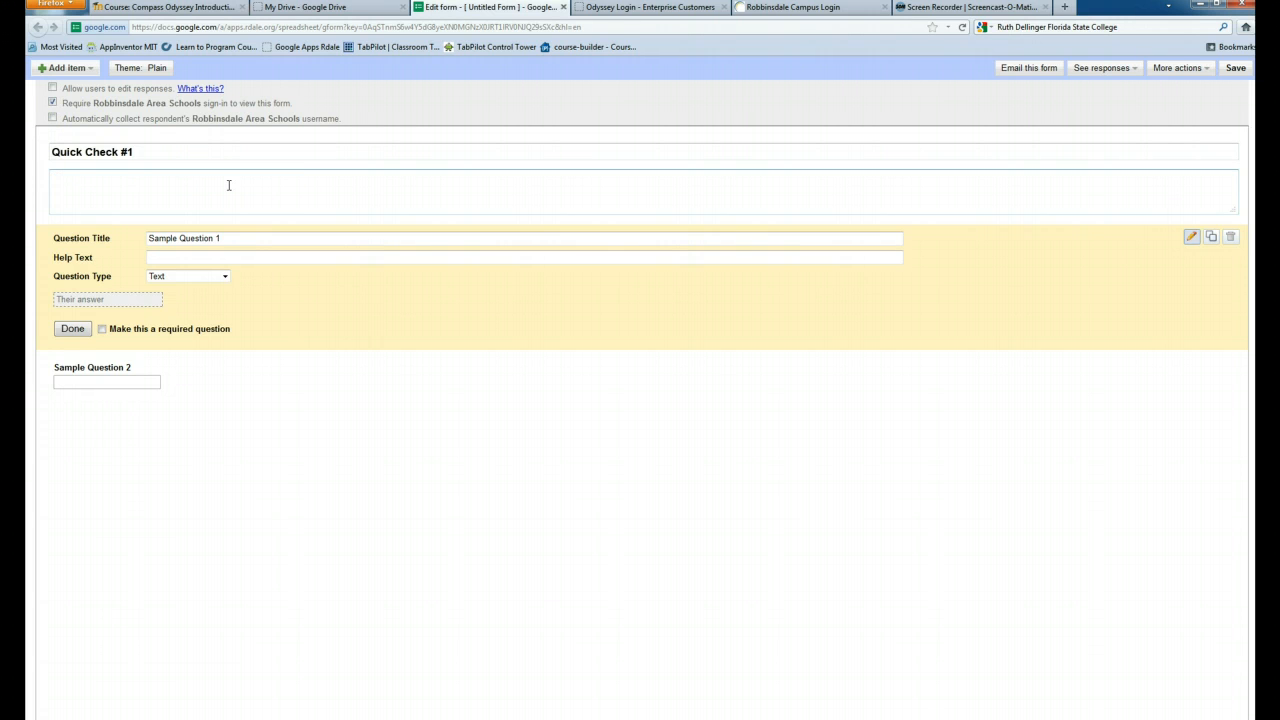
{"action": "type", "text": "Instructions: Ansewer the following "}
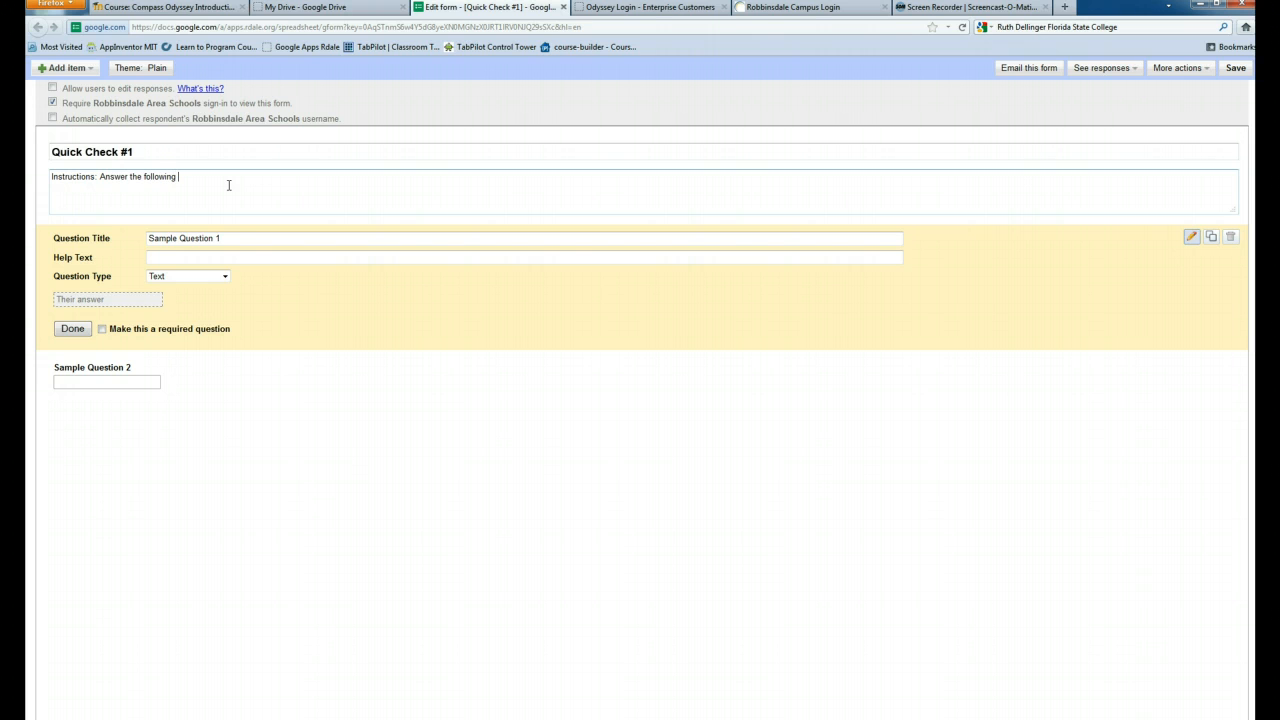
{"action": "type", "text": "questions."}
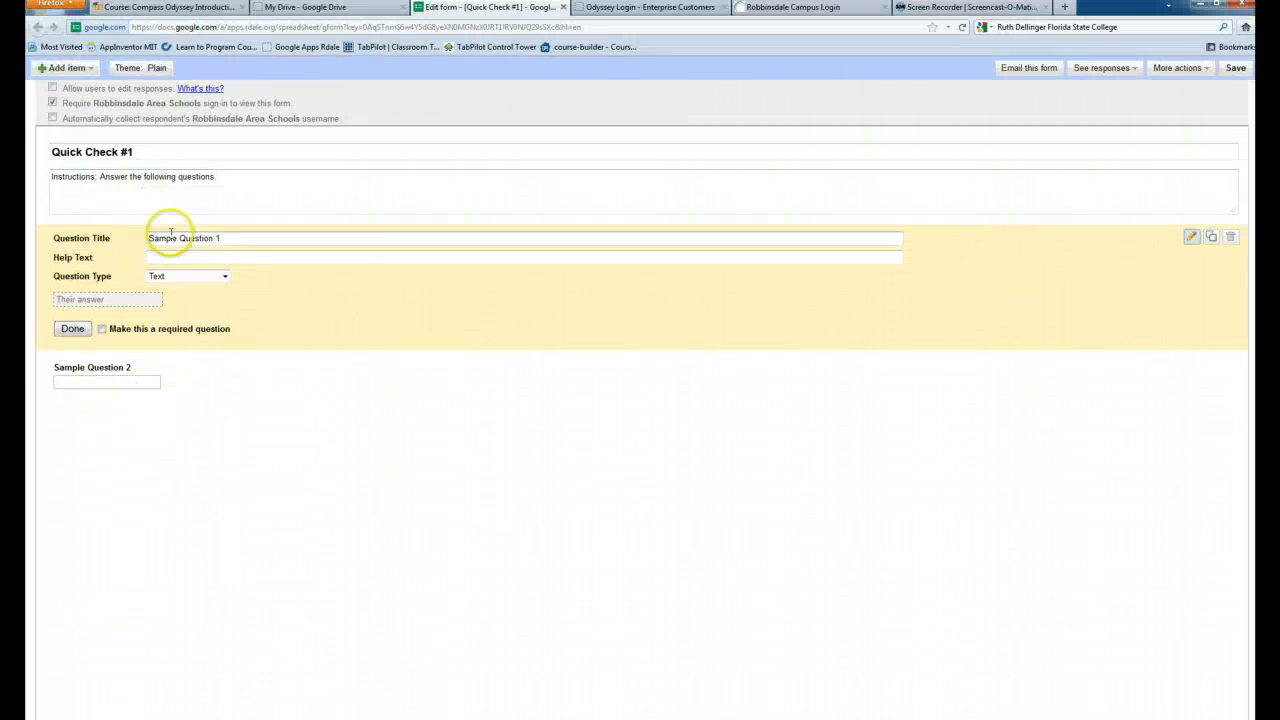
- Title the first question "1. How well did you understand the lesson?" and make it multiple choice
{"action": "left_click_drag", "start_coordinate": [237, 239], "coordinate": [100, 237]}
{"action": "type", "text": "1"}
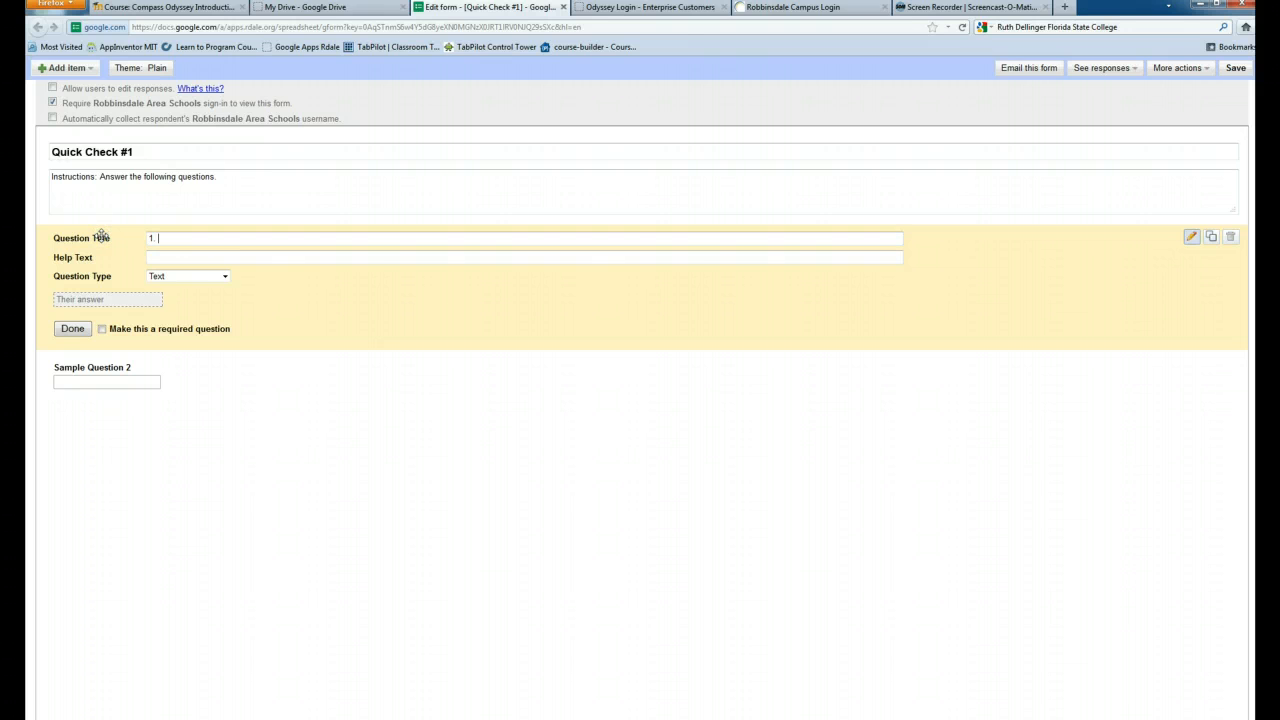
{"action": "type", "text": ". How well did you understand the lesson?"}
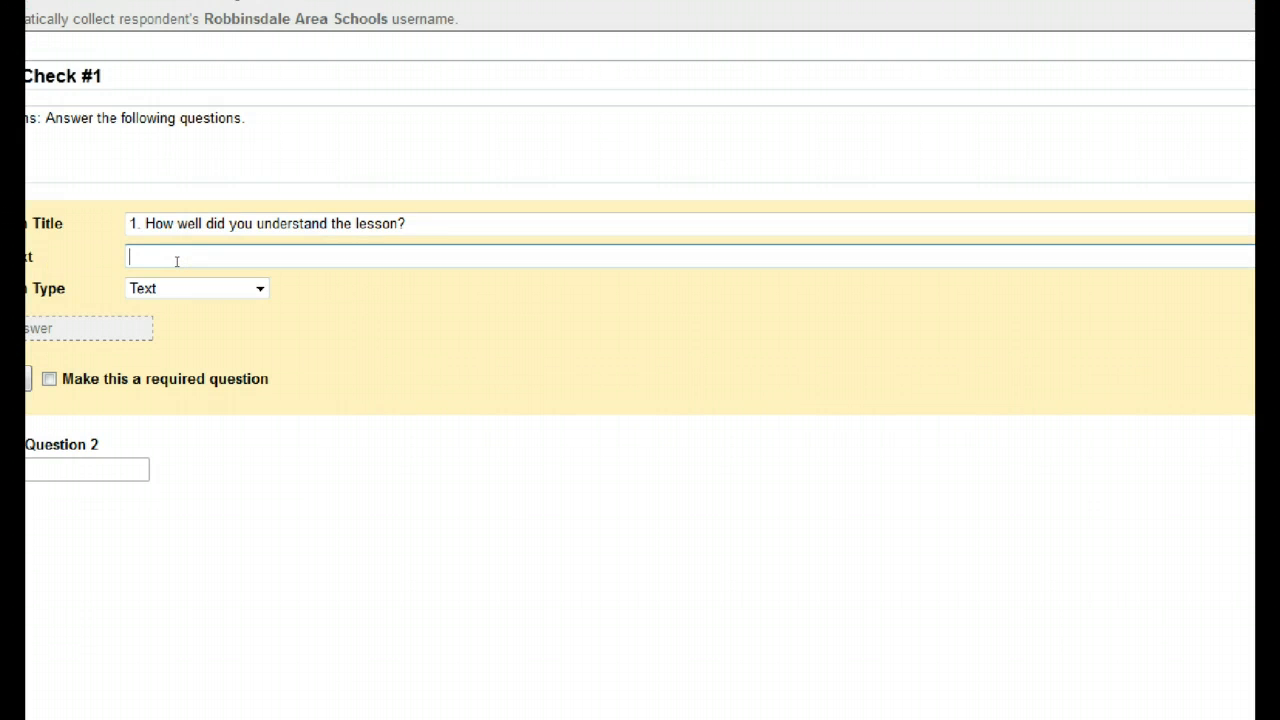
{"action": "left_click", "coordinate": [176, 261]}
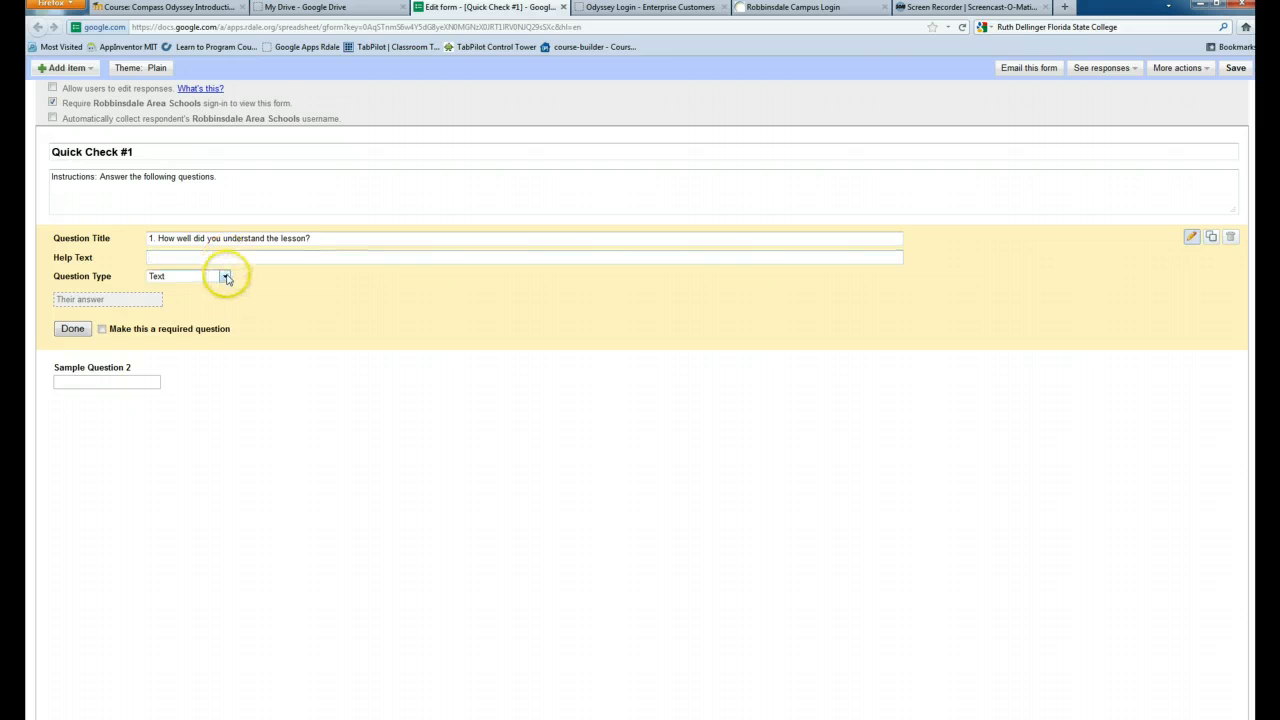
{"action": "left_click", "coordinate": [225, 277]}
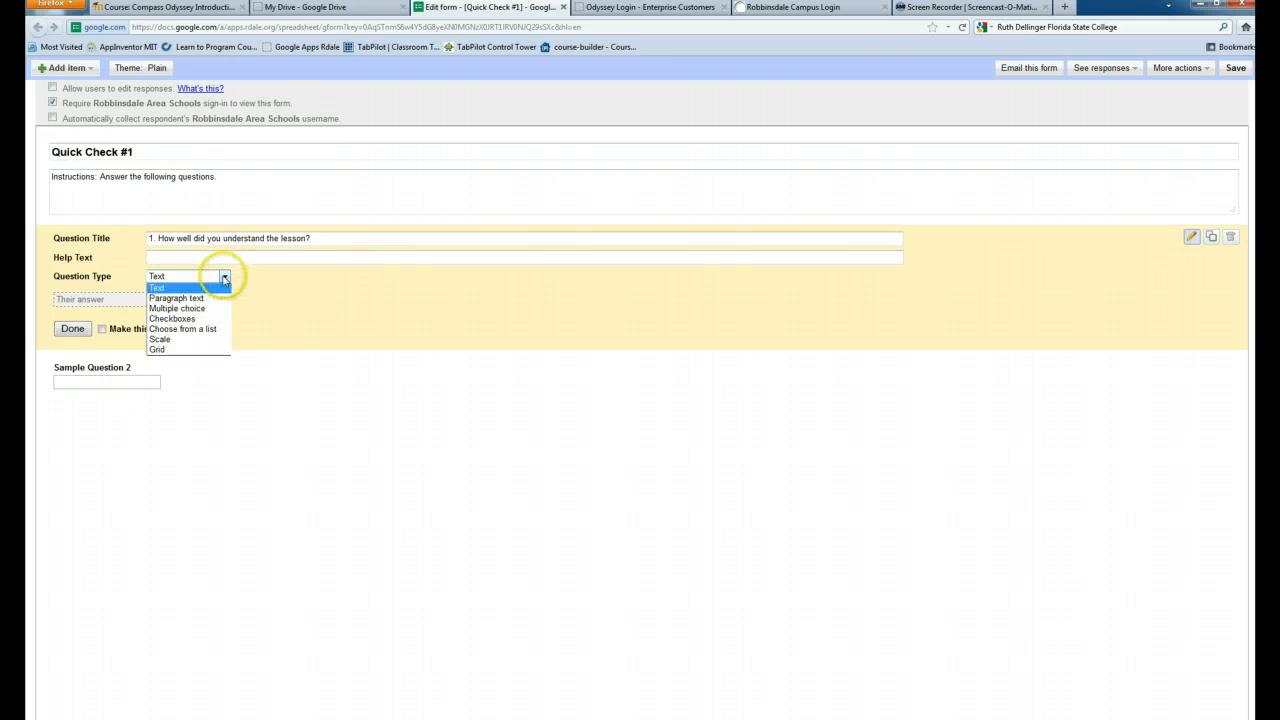
{"action": "left_click", "coordinate": [196, 309]}
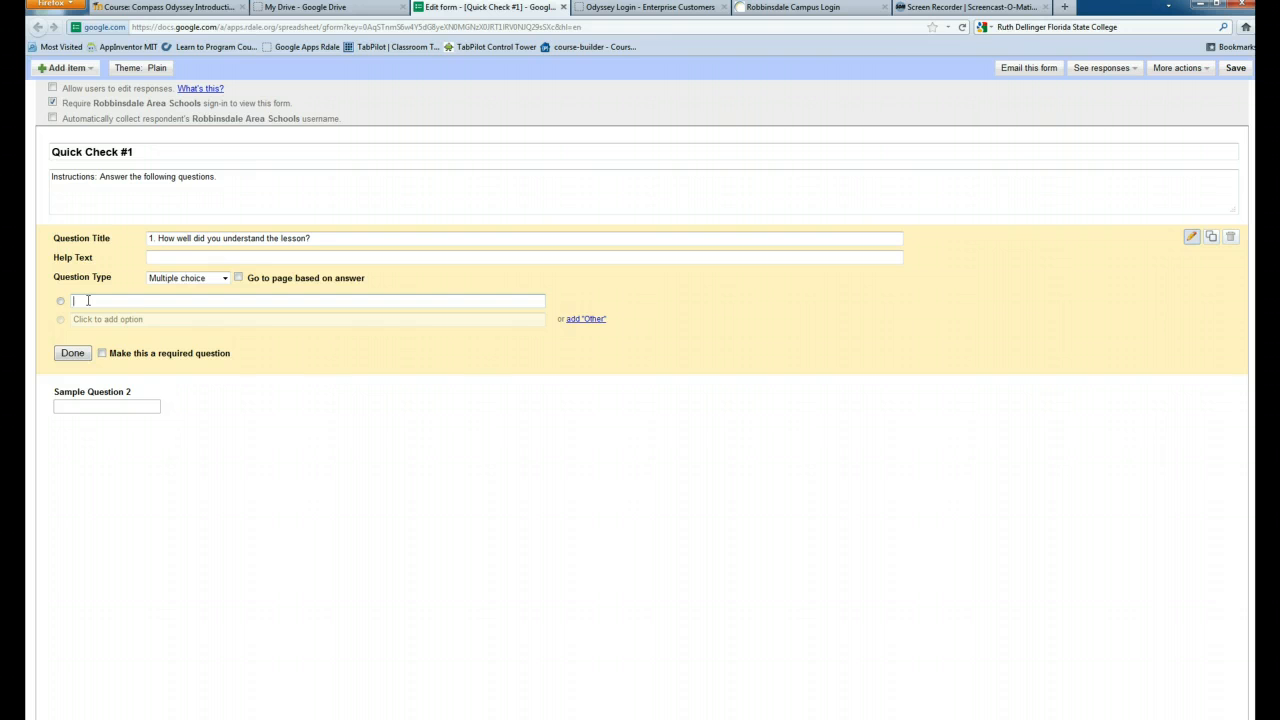
- Enter "I don't get it" and "I understand some of it, maybe half" as the first two answer options
{"action": "type", "text": "I don't get it"}
{"action": "left_click", "coordinate": [79, 320]}
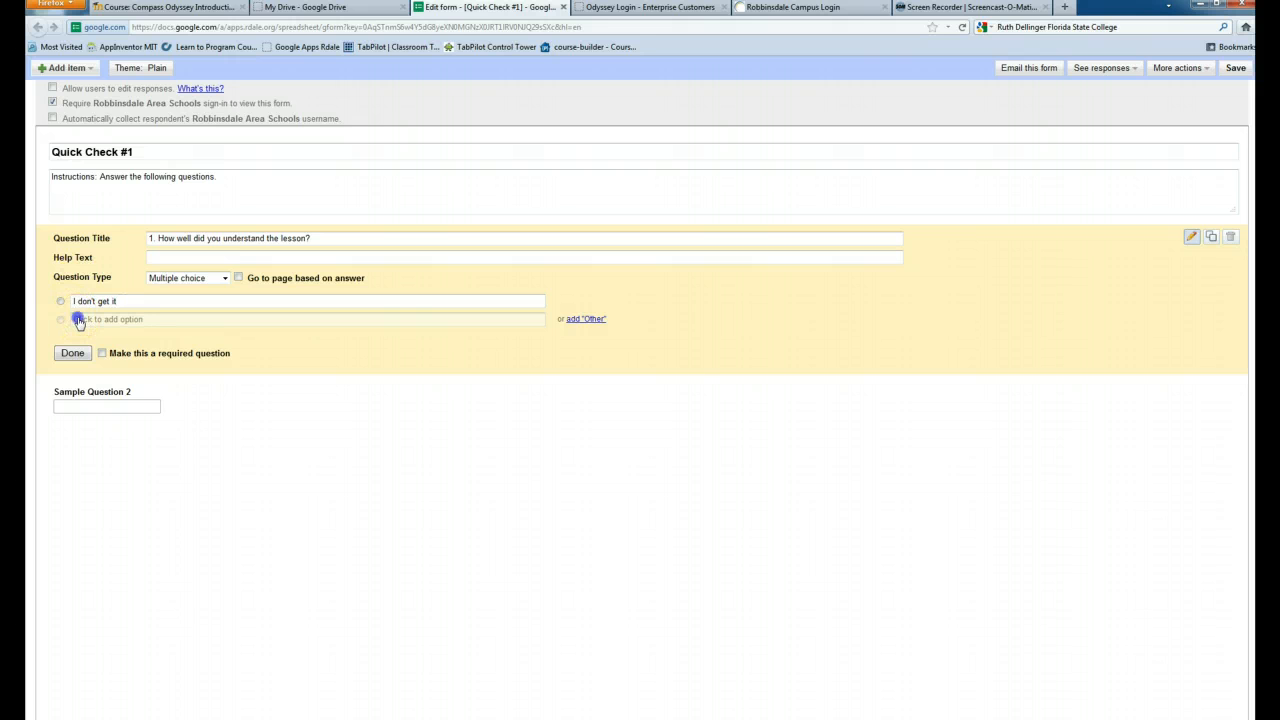
{"action": "left_click", "coordinate": [161, 313]}
{"action": "type", "text": "I under"}
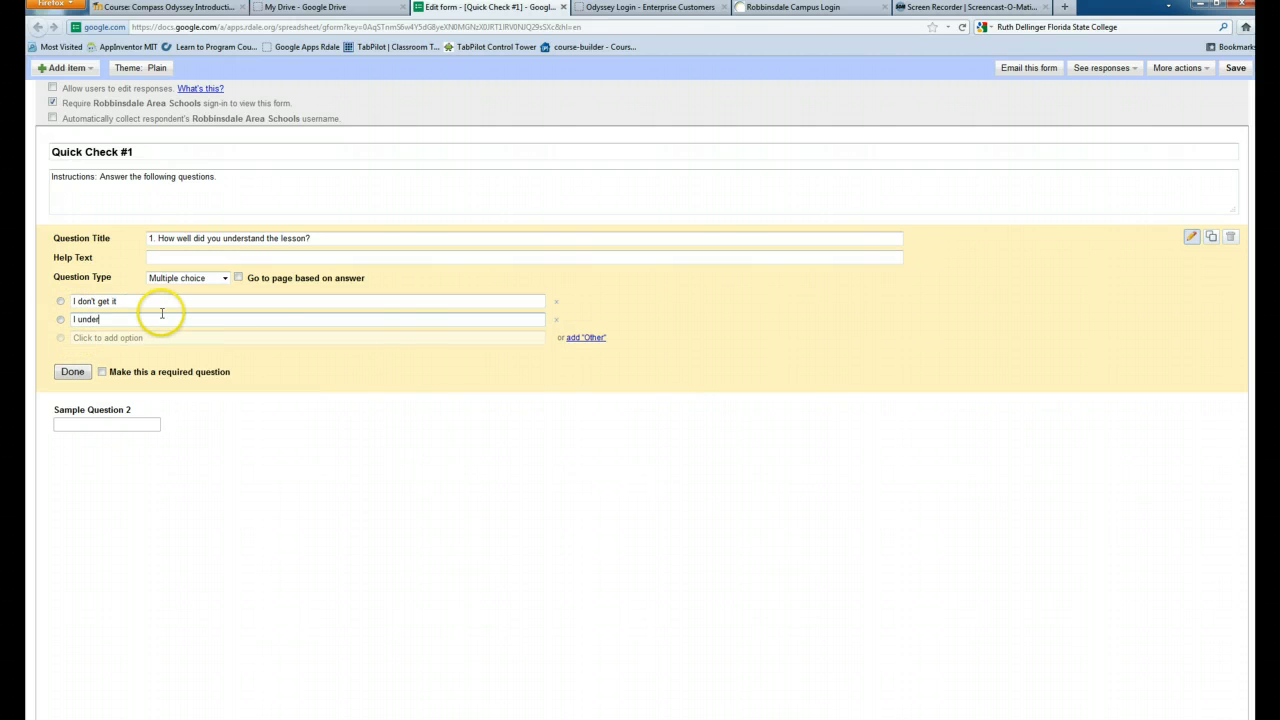
{"action": "type", "text": "stand some of it"}
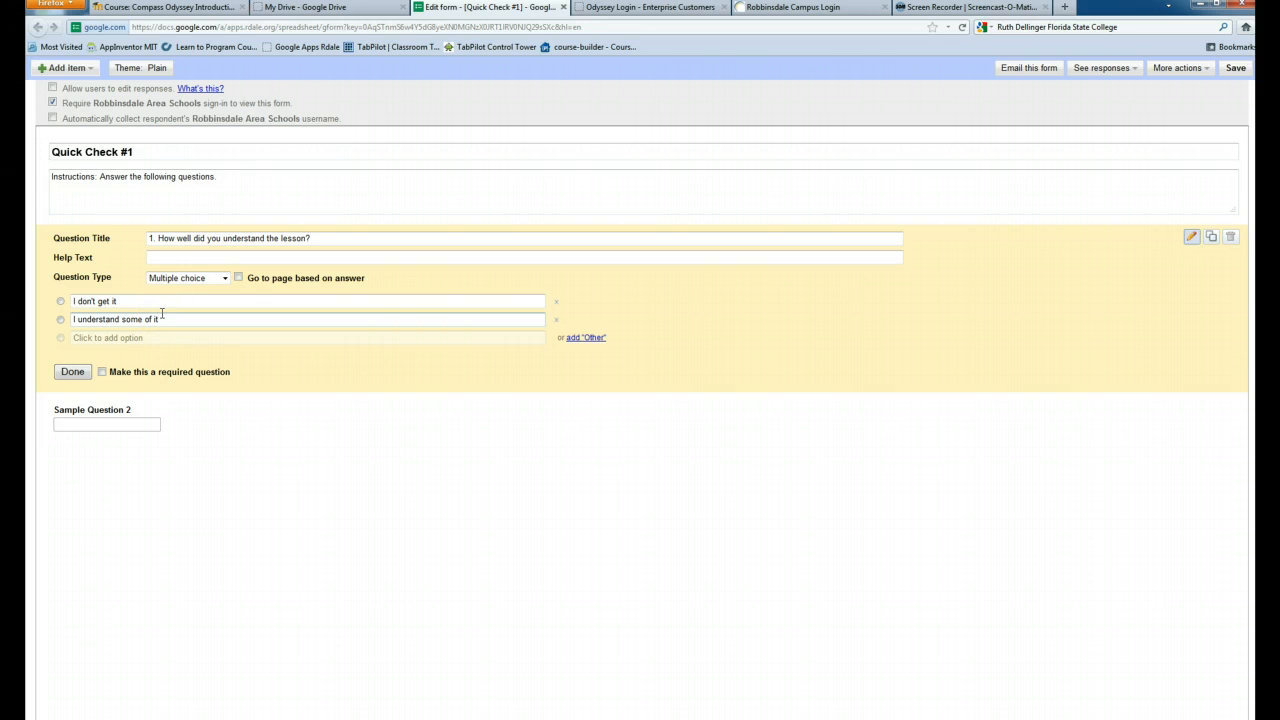
{"action": "type", "text": ", maybe half"}
- Add "I understand most of it" and "I understand all of it" as the third and fourth answer options
{"action": "left_click", "coordinate": [91, 337]}
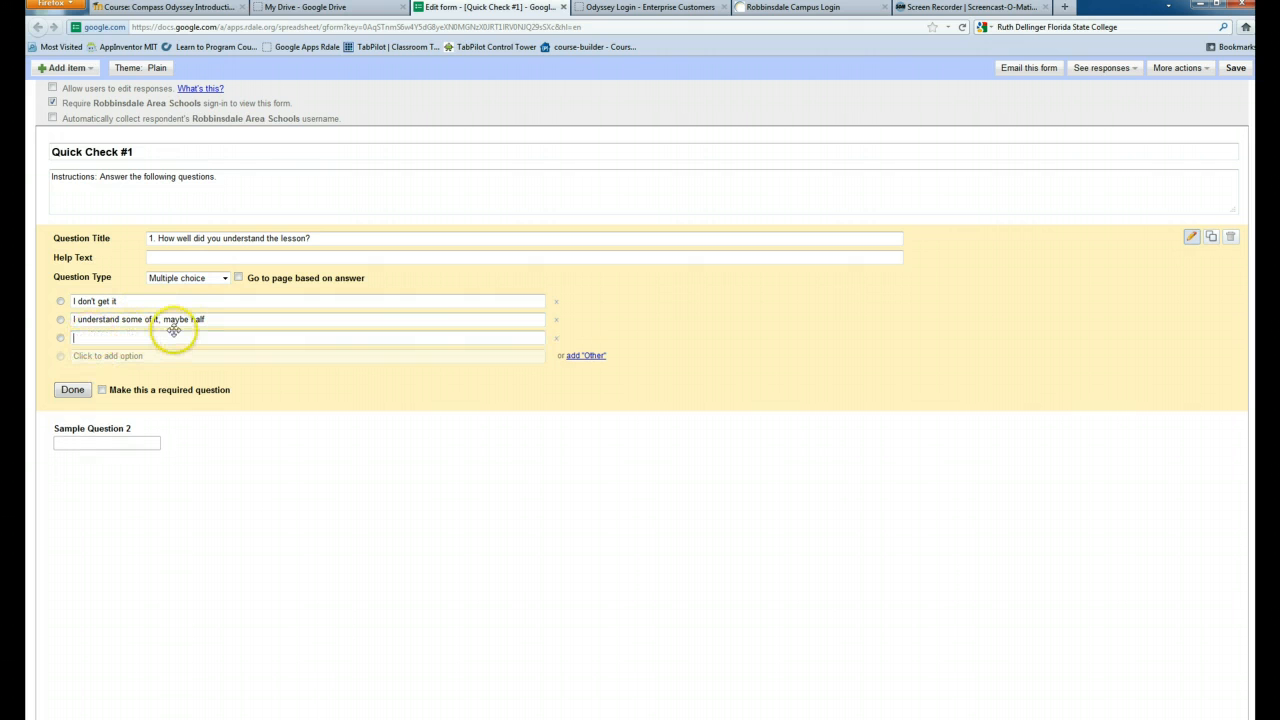
{"action": "type", "text": "I understand most of it"}
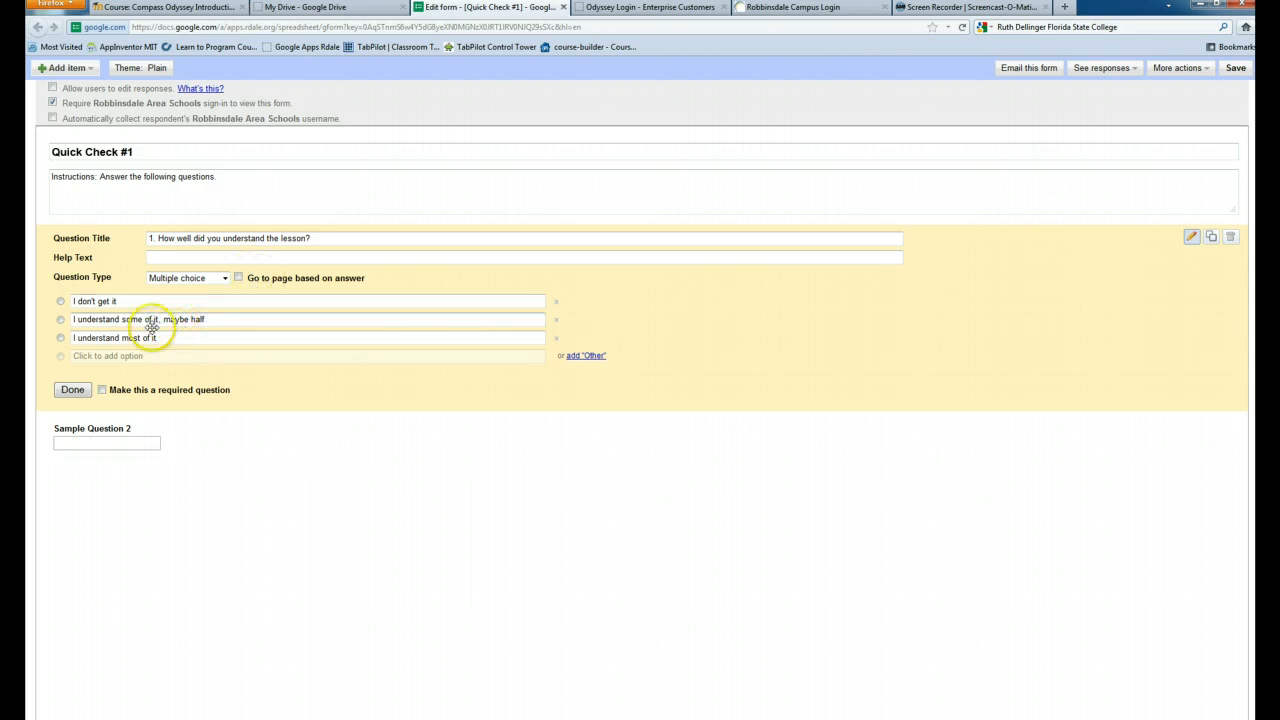
{"action": "left_click", "coordinate": [100, 356]}
{"action": "type", "text": "I"}
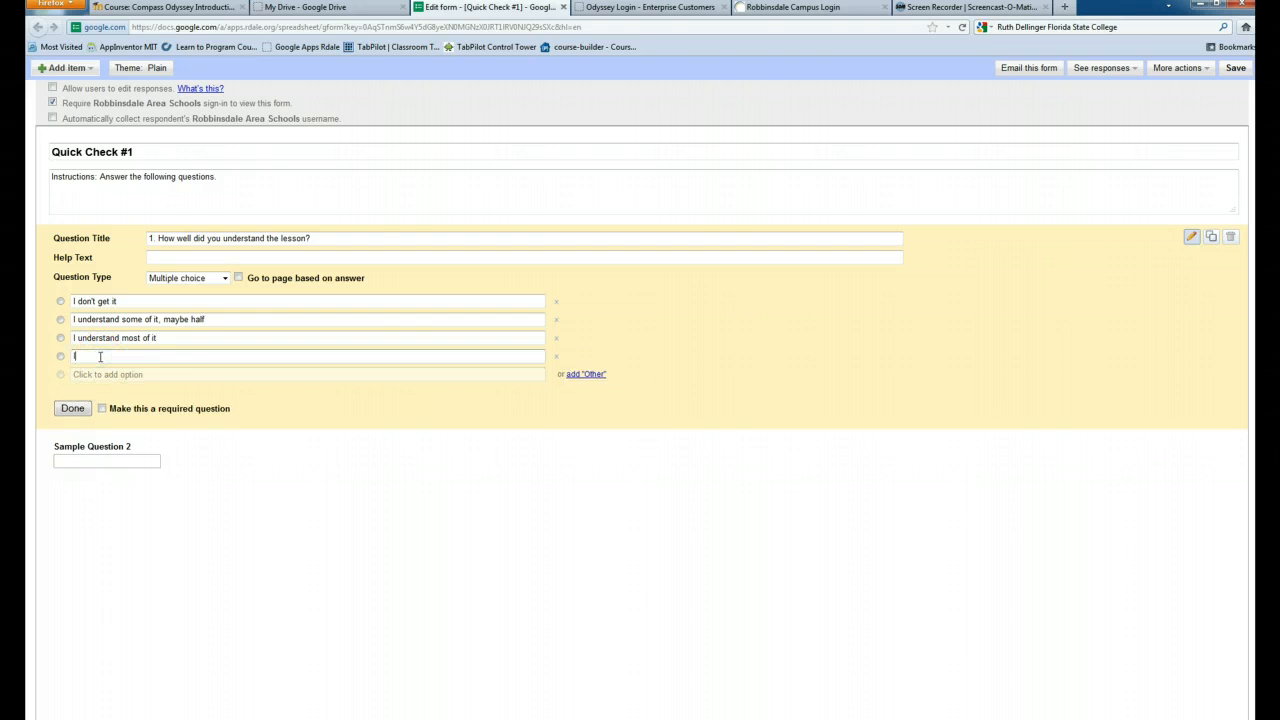
{"action": "type", "text": " understand all of it"}
- Make the lesson-understanding question required and finish editing it
{"action": "left_click", "coordinate": [107, 348]}
{"action": "left_click", "coordinate": [102, 410]}
{"action": "left_click", "coordinate": [74, 409]}
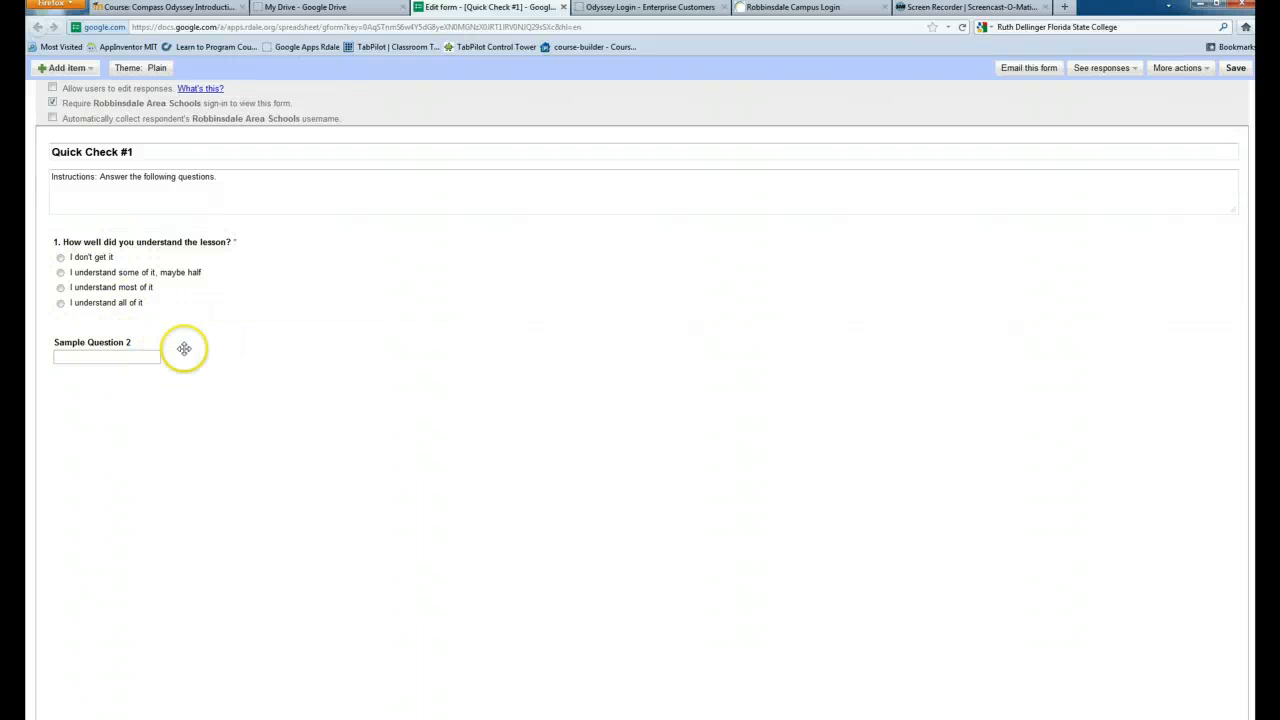
- Delete the placeholder question "Sample Question 2" from the form
{"action": "mouse_move", "coordinate": [1075, 362]}
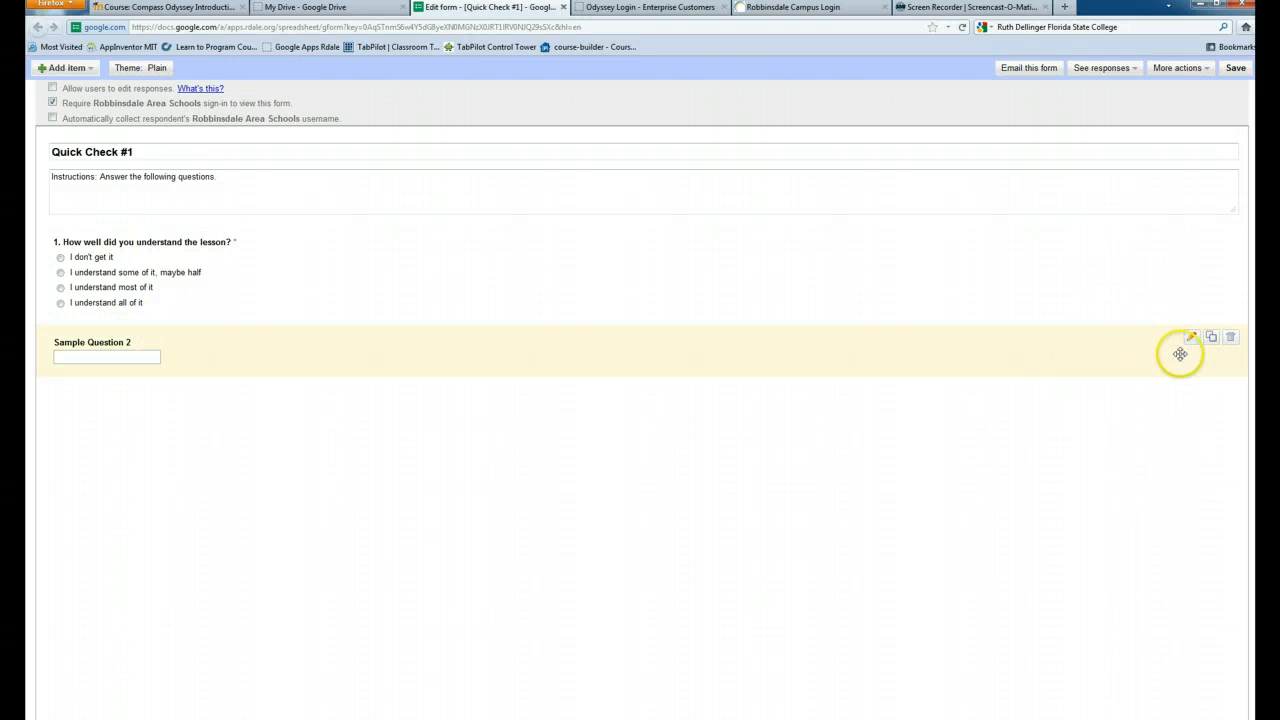
{"action": "left_click", "coordinate": [1230, 337]}
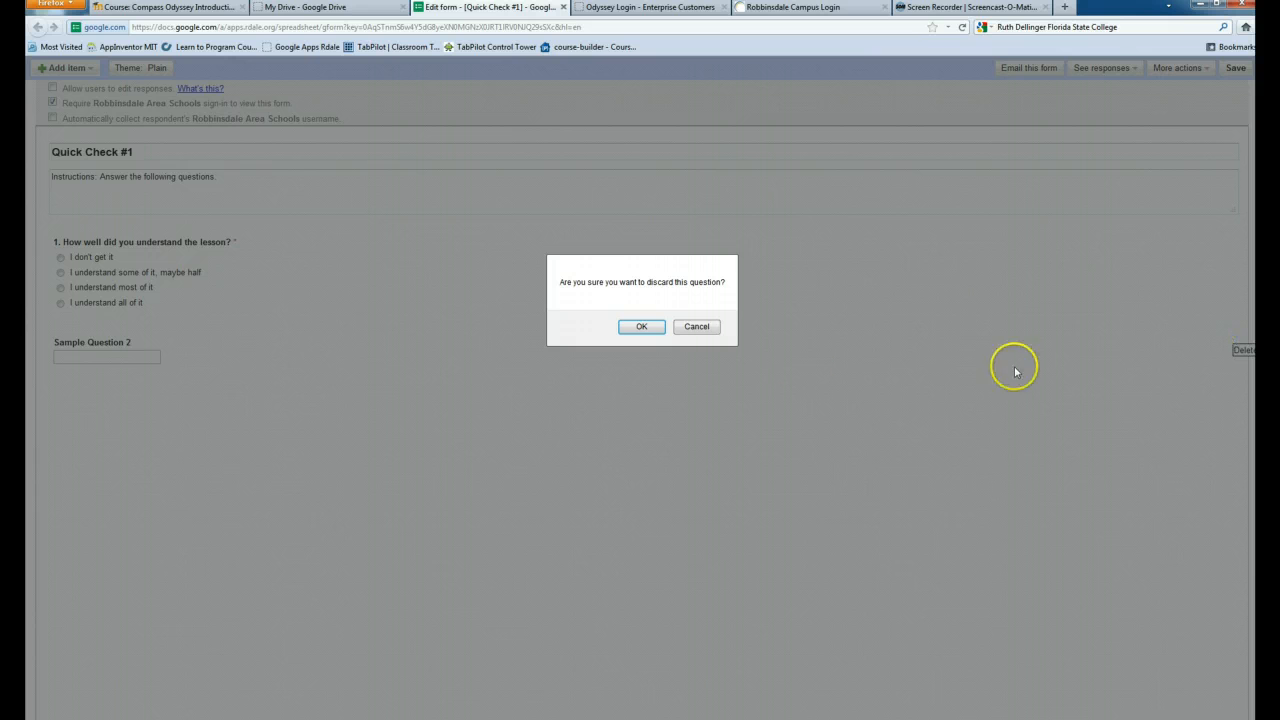
{"action": "left_click", "coordinate": [644, 328]}
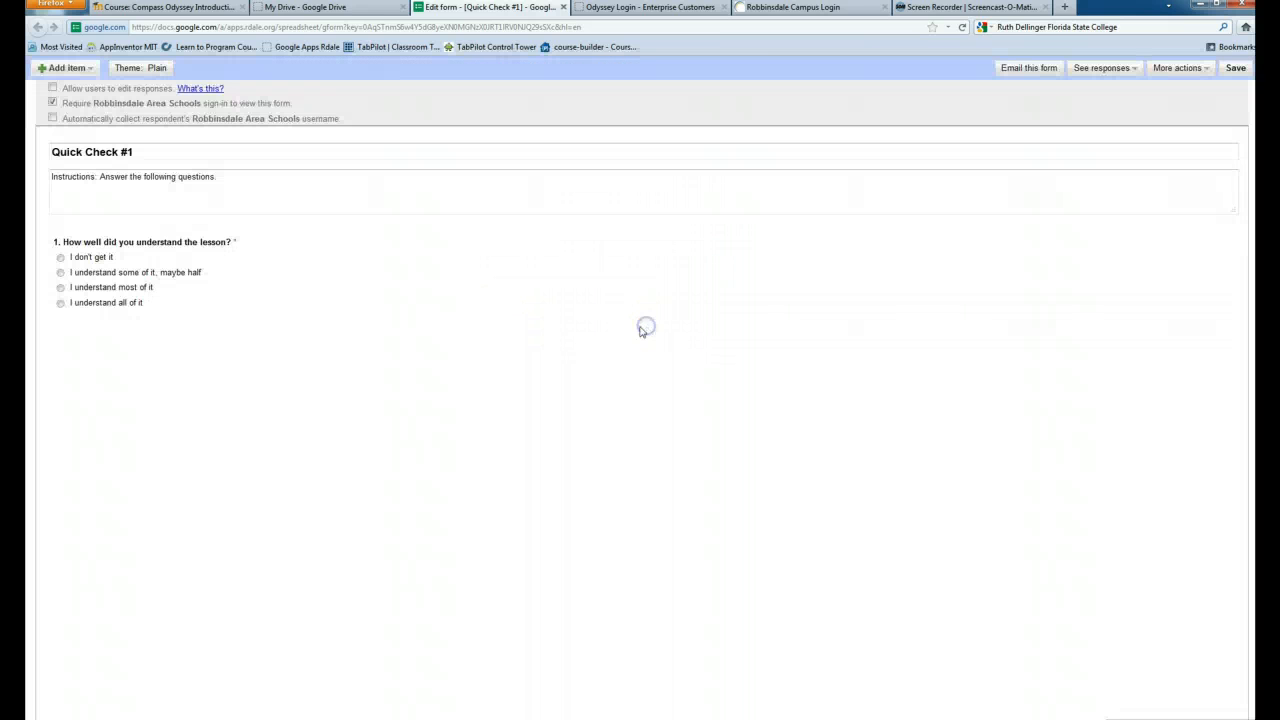
- Add a question titled "2. Tell me your favorite thing from the video" with the Paragraph text type
{"action": "mouse_move", "coordinate": [215, 282]}
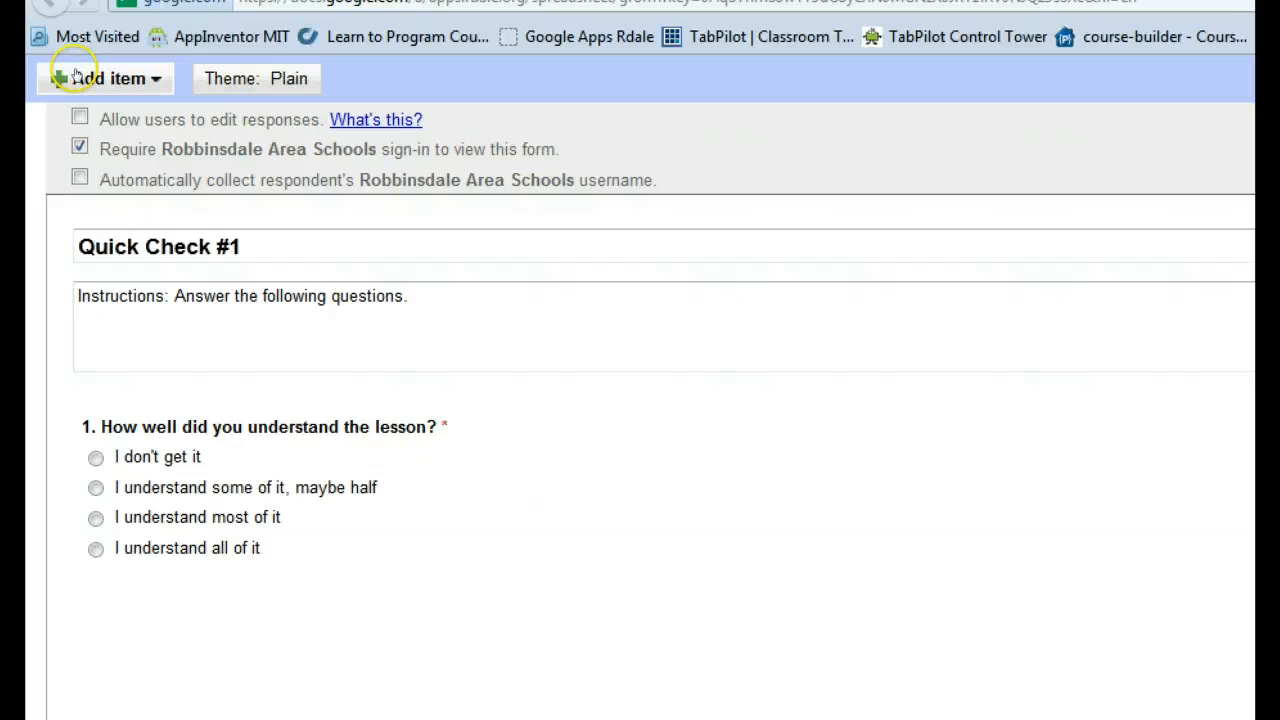
{"action": "left_click", "coordinate": [77, 78]}
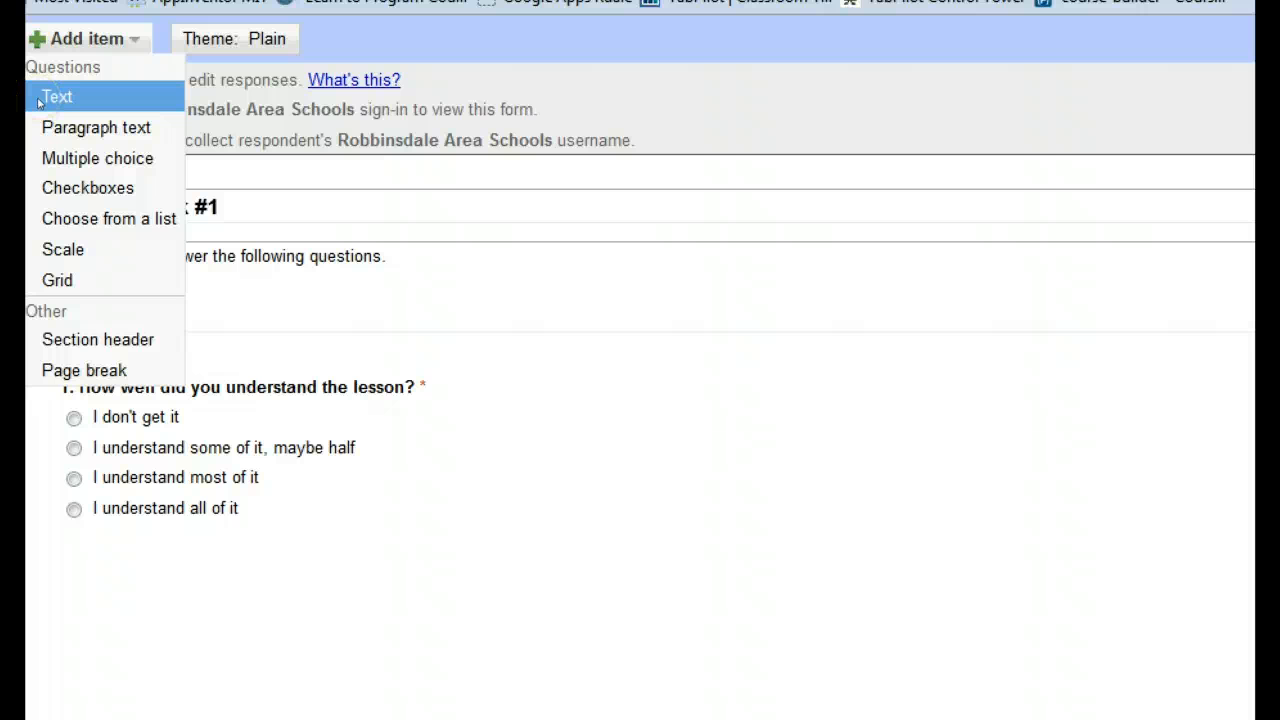
{"action": "left_click", "coordinate": [46, 94]}
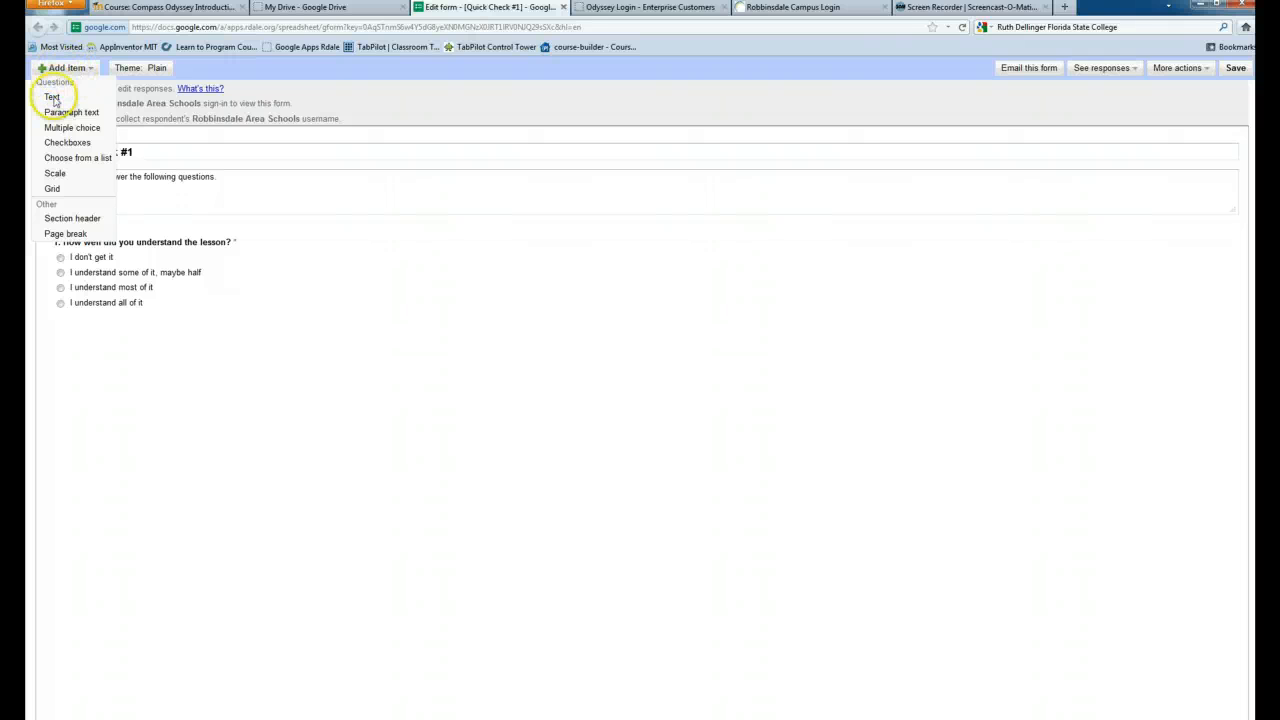
{"action": "left_click", "coordinate": [178, 338]}
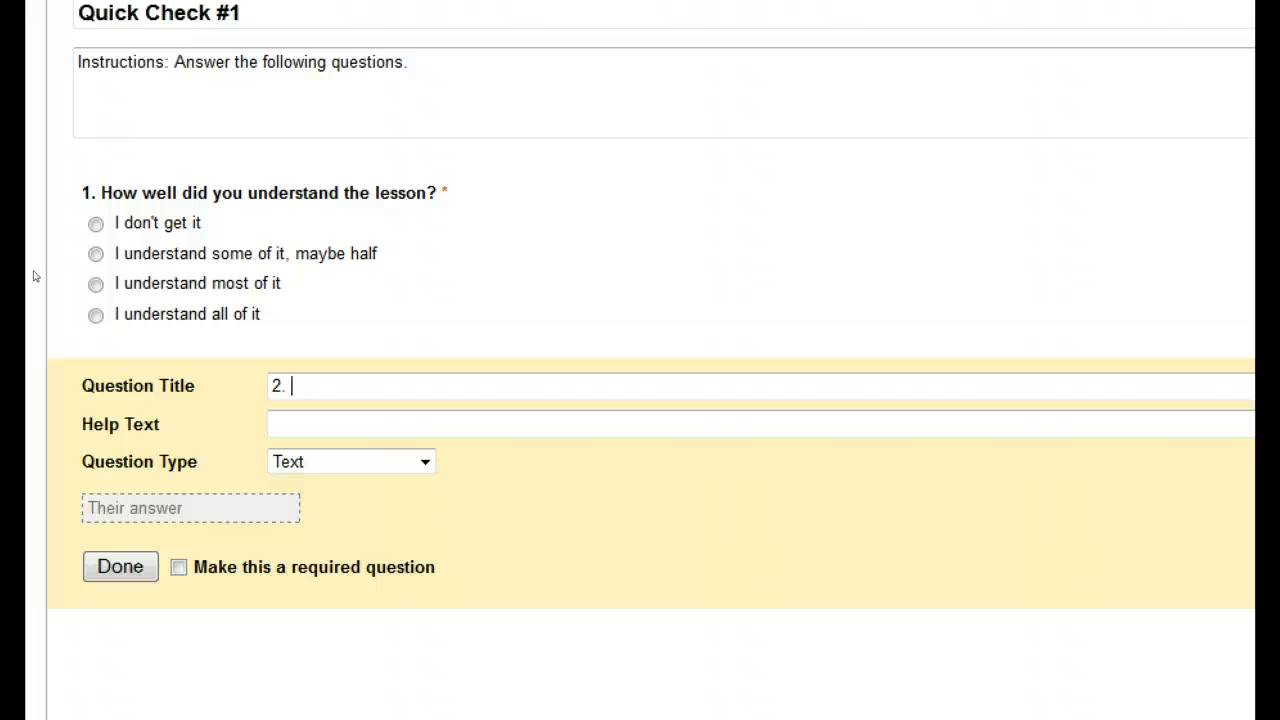
{"action": "type", "text": "Tell me your favorite "}
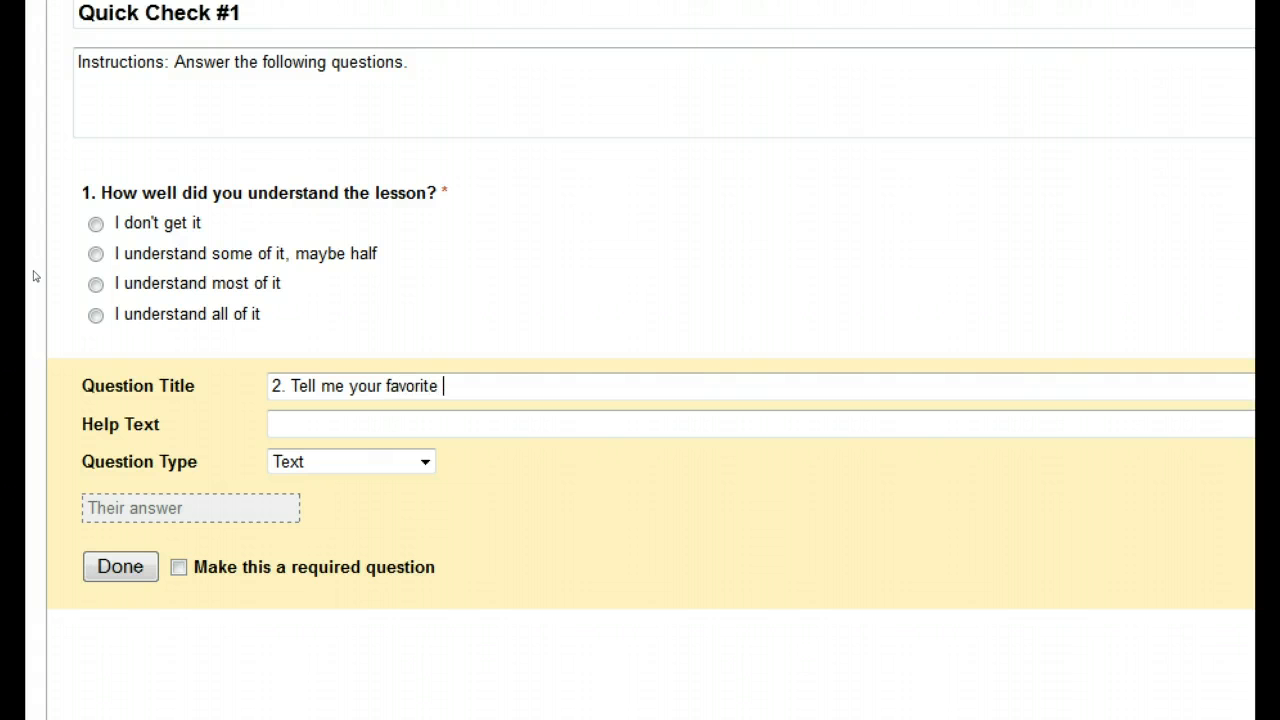
{"action": "type", "text": "thing from t"}
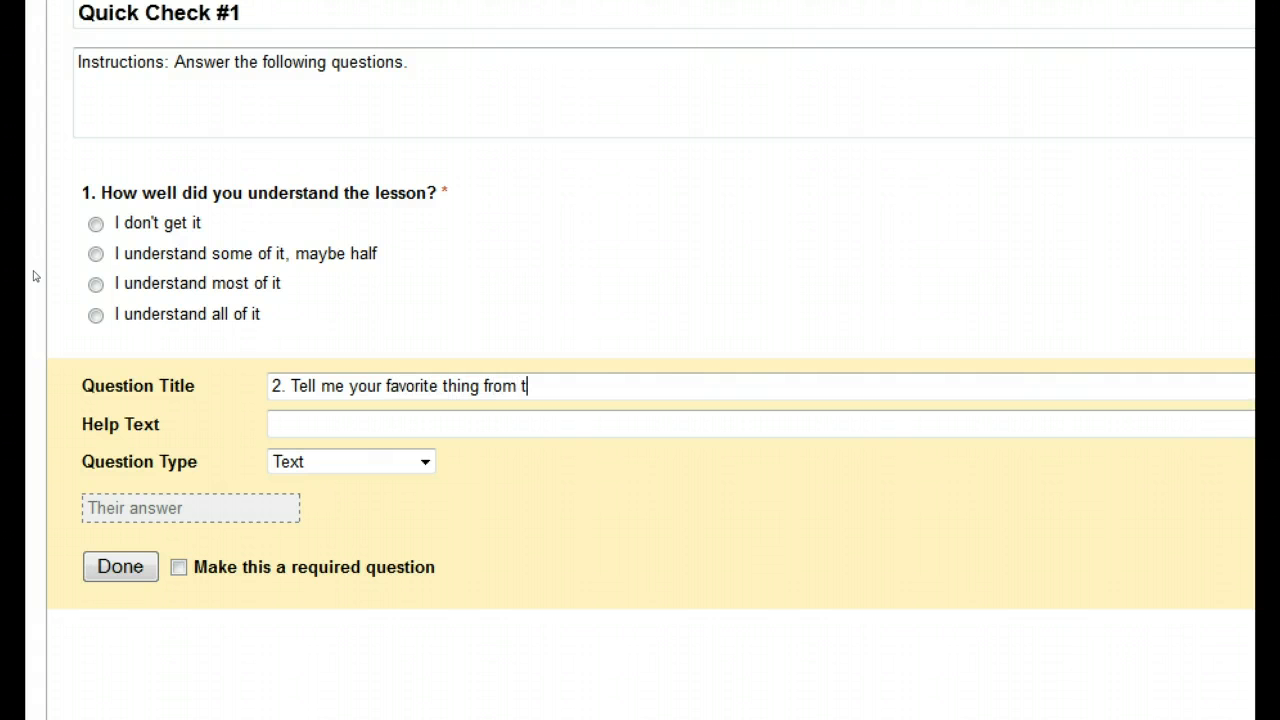
{"action": "type", "text": "he video"}
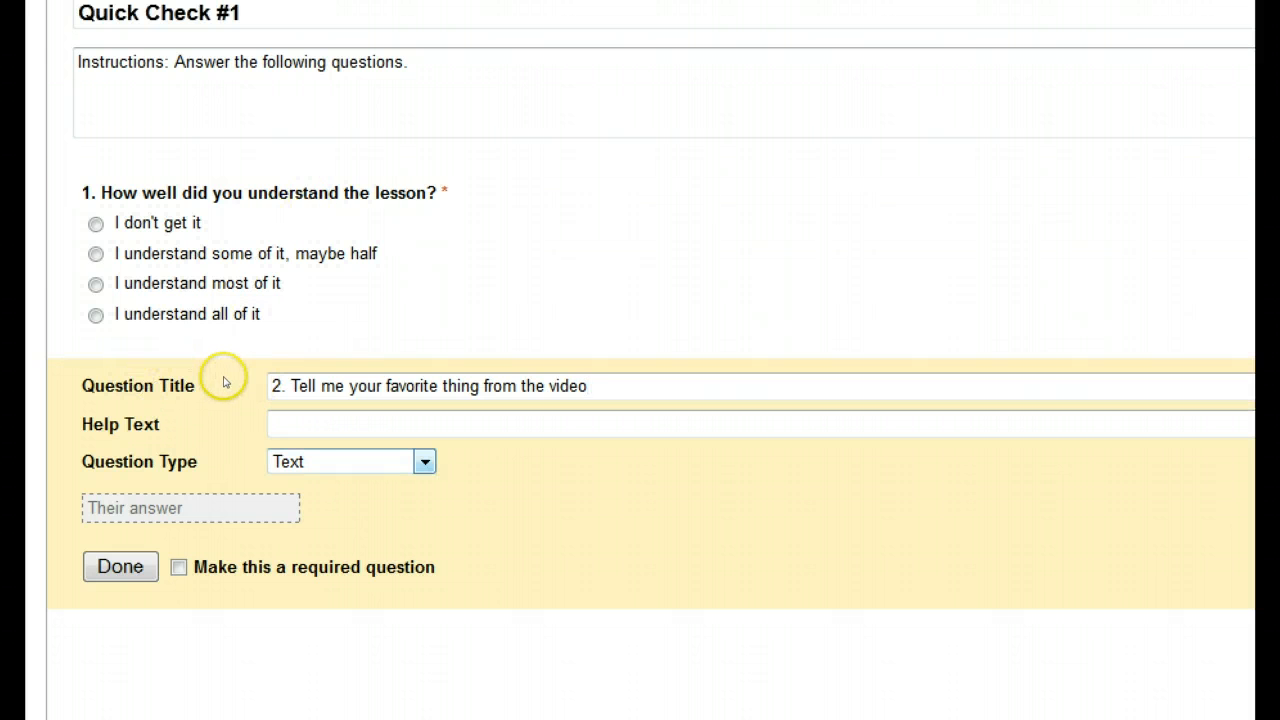
{"action": "left_click", "coordinate": [224, 379]}
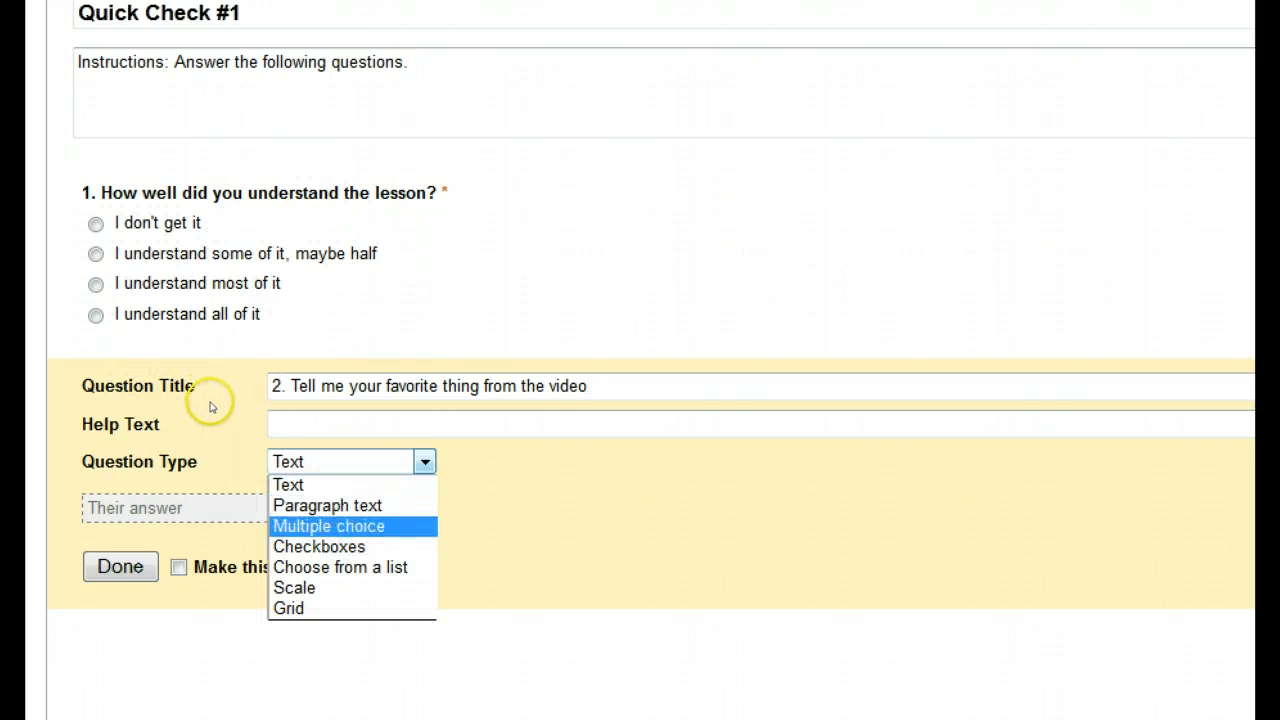
{"action": "left_click", "coordinate": [210, 403]}
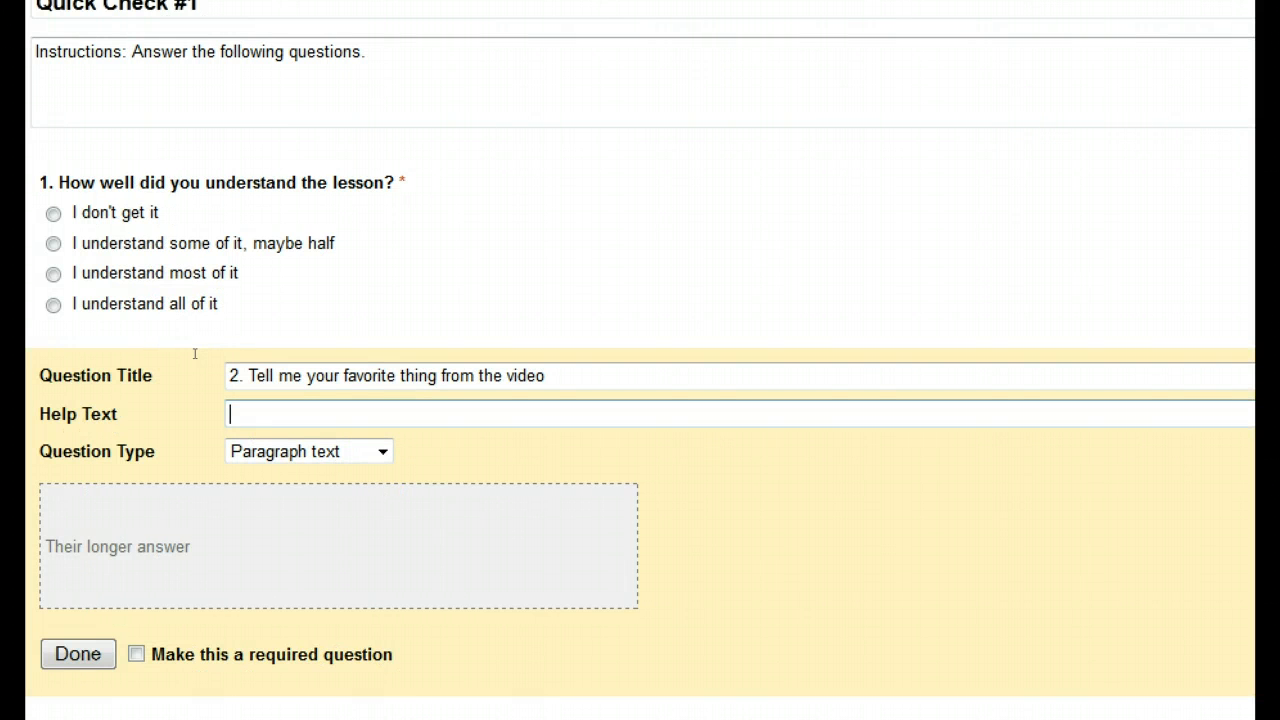
- Enter "Use less than 100 words" as the help text of the second question
{"action": "type", "text": "Less than"}
{"action": "key", "text": "BackSpace"}
{"action": "key", "text": "BackSpace"}
{"action": "key", "text": "BackSpace"}
{"action": "key", "text": "BackSpace"}
{"action": "key", "text": "BackSpace"}
{"action": "key", "text": "BackSpace"}
{"action": "key", "text": "BackSpace"}
{"action": "key", "text": "BackSpace"}
{"action": "key", "text": "BackSpace"}
{"action": "type", "text": "Use tha"}
{"action": "key", "text": "BackSpace"}
{"action": "key", "text": "BackSpace"}
{"action": "key", "text": "BackSpace"}
{"action": "type", "text": "less than"}
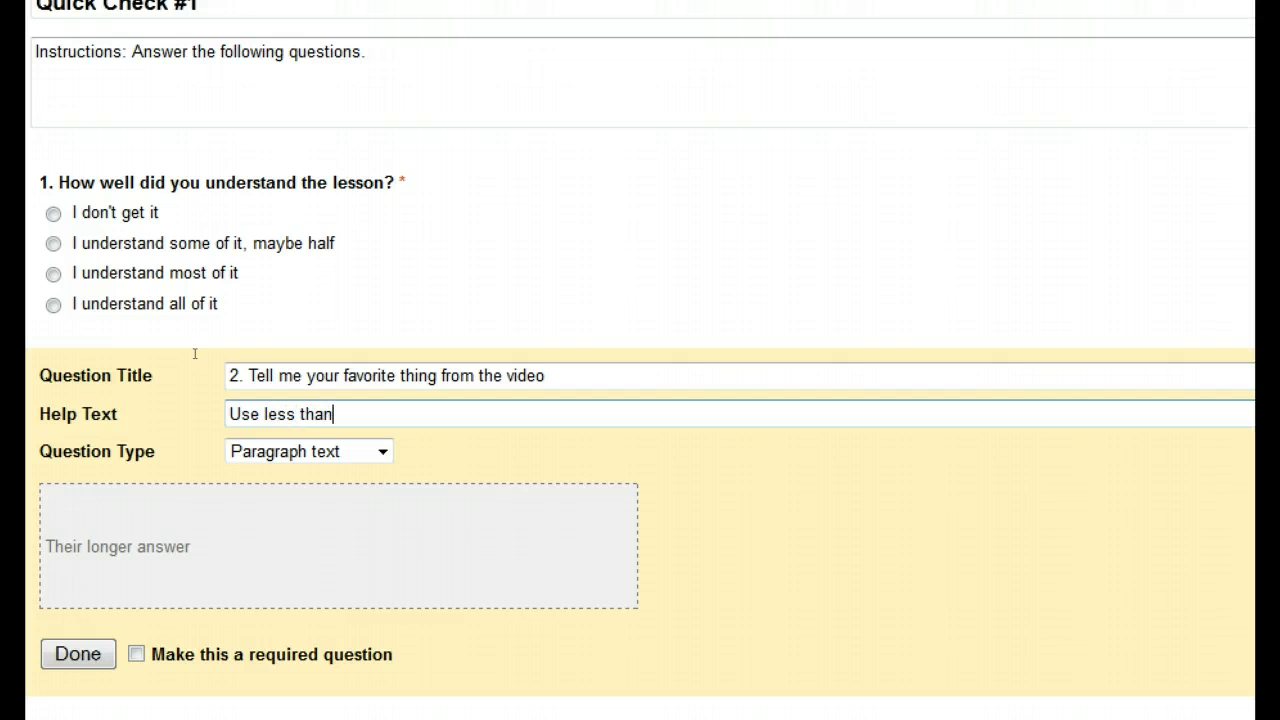
{"action": "type", "text": " 100 words"}
- Make the favorite-thing question required and finish editing it
{"action": "left_click", "coordinate": [97, 466]}
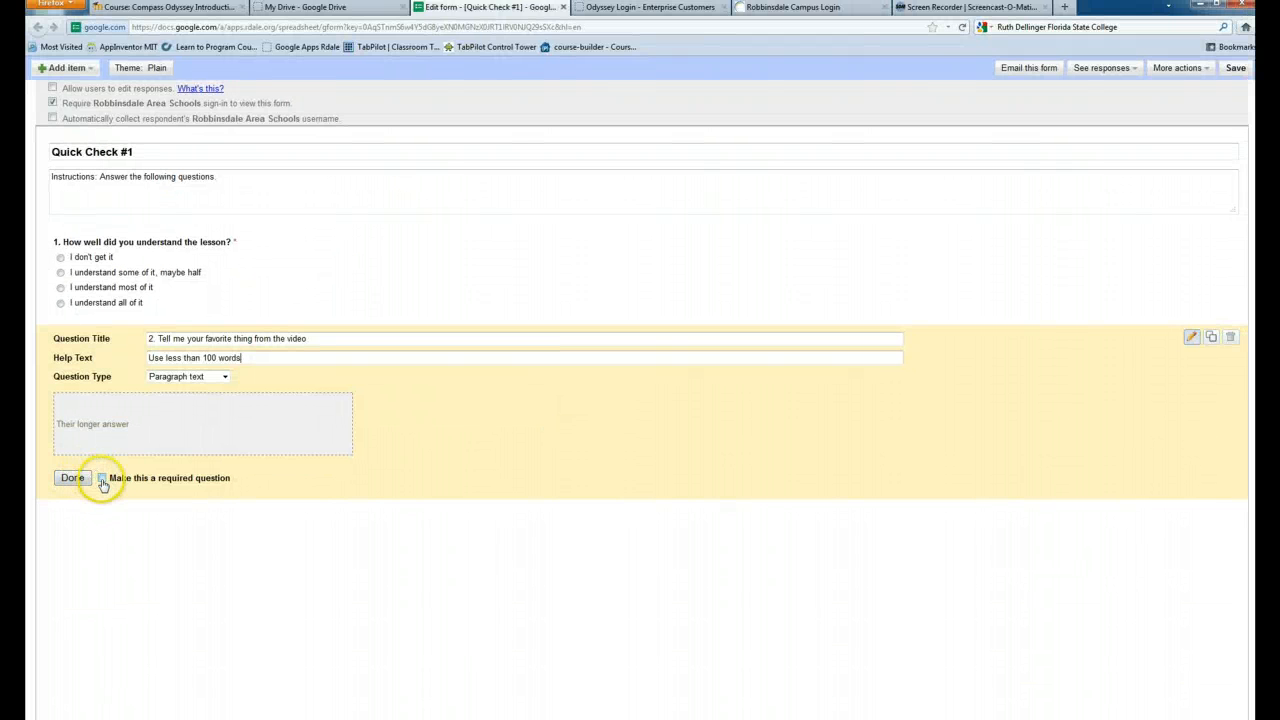
{"action": "left_click", "coordinate": [102, 478]}
{"action": "left_click", "coordinate": [77, 478]}
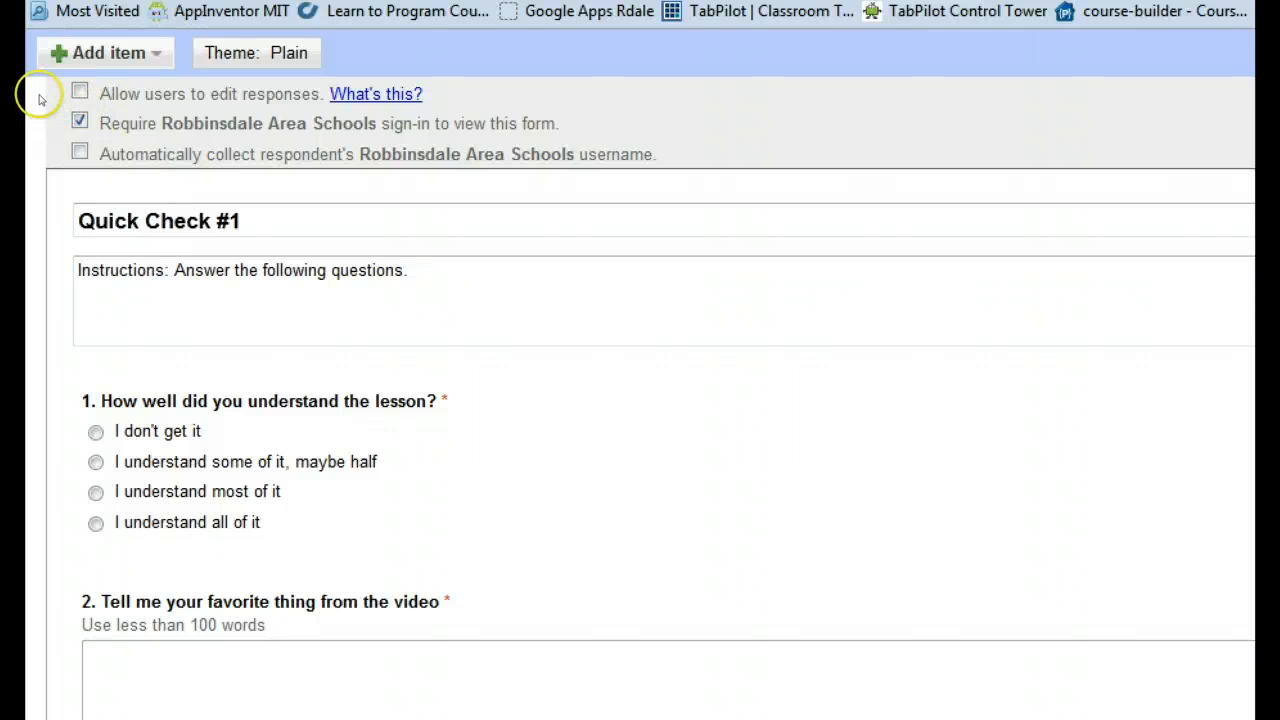
- Turn on the form setting that allows users to edit their responses
{"action": "left_click", "coordinate": [79, 91]}
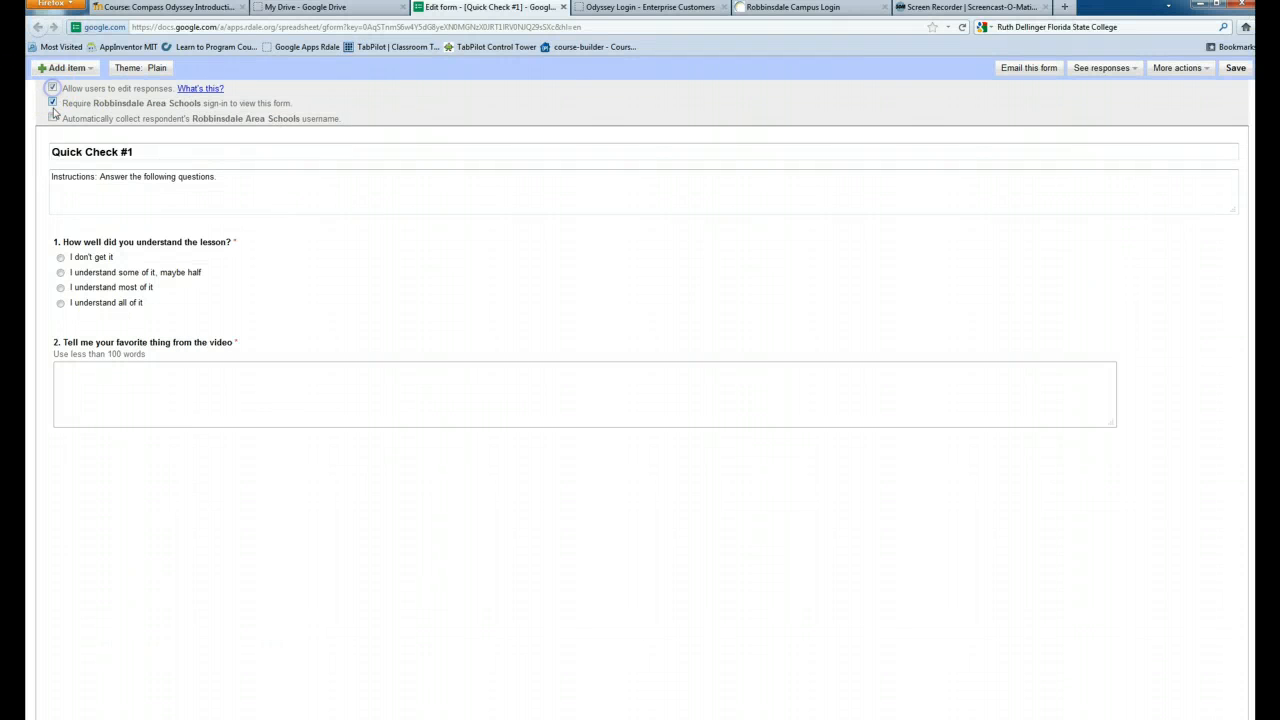
- Turn on automatic collection of the respondent's Robbinsdale Area Schools username
{"action": "left_click", "coordinate": [53, 118]}
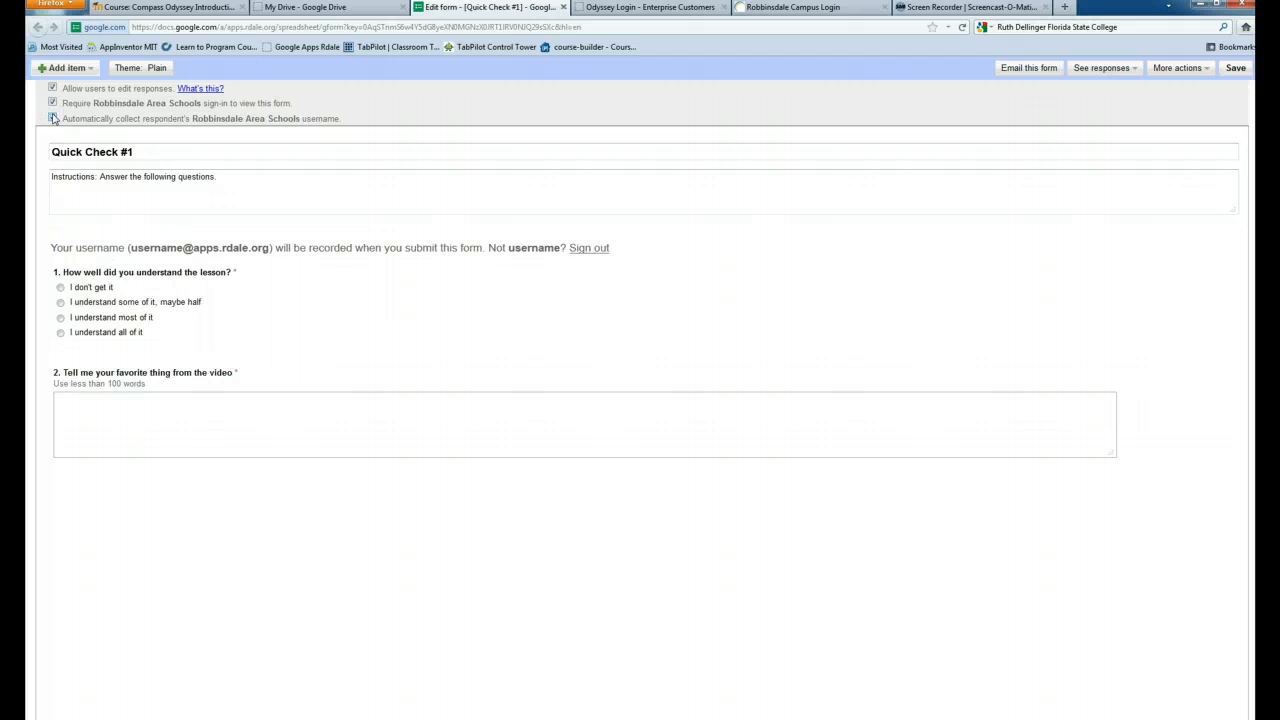
{"action": "left_click", "coordinate": [128, 70]}
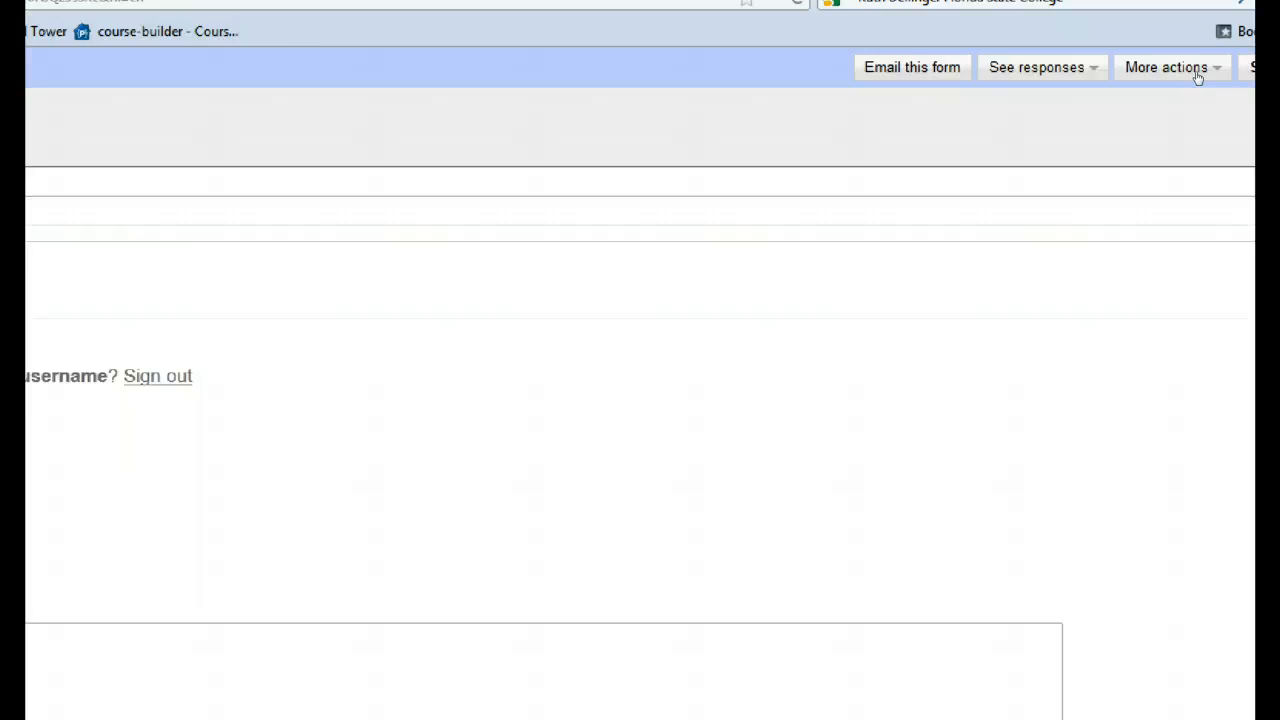
- Replace the form's confirmation message with "Thanks for the feedback.", "See you in class tomorrow!" and the teacher's sign-off on separate lines, and save it
{"action": "left_click", "coordinate": [1197, 78]}
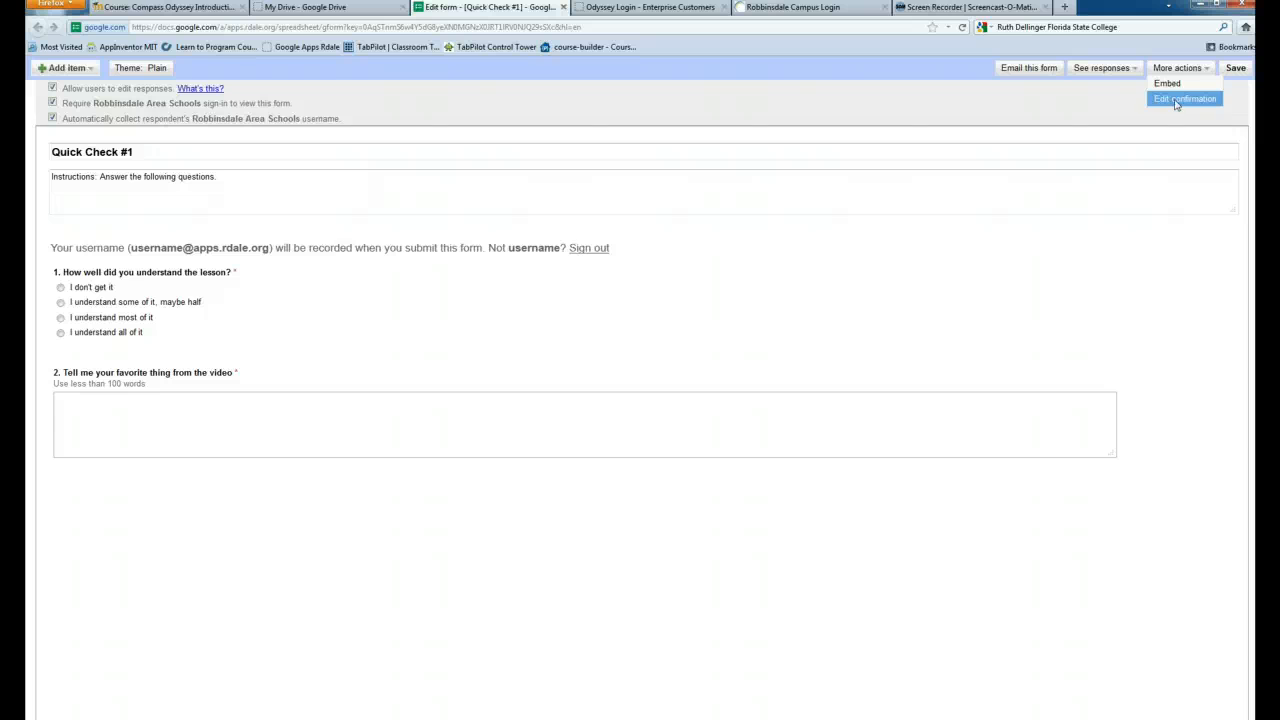
{"action": "left_click", "coordinate": [1177, 100]}
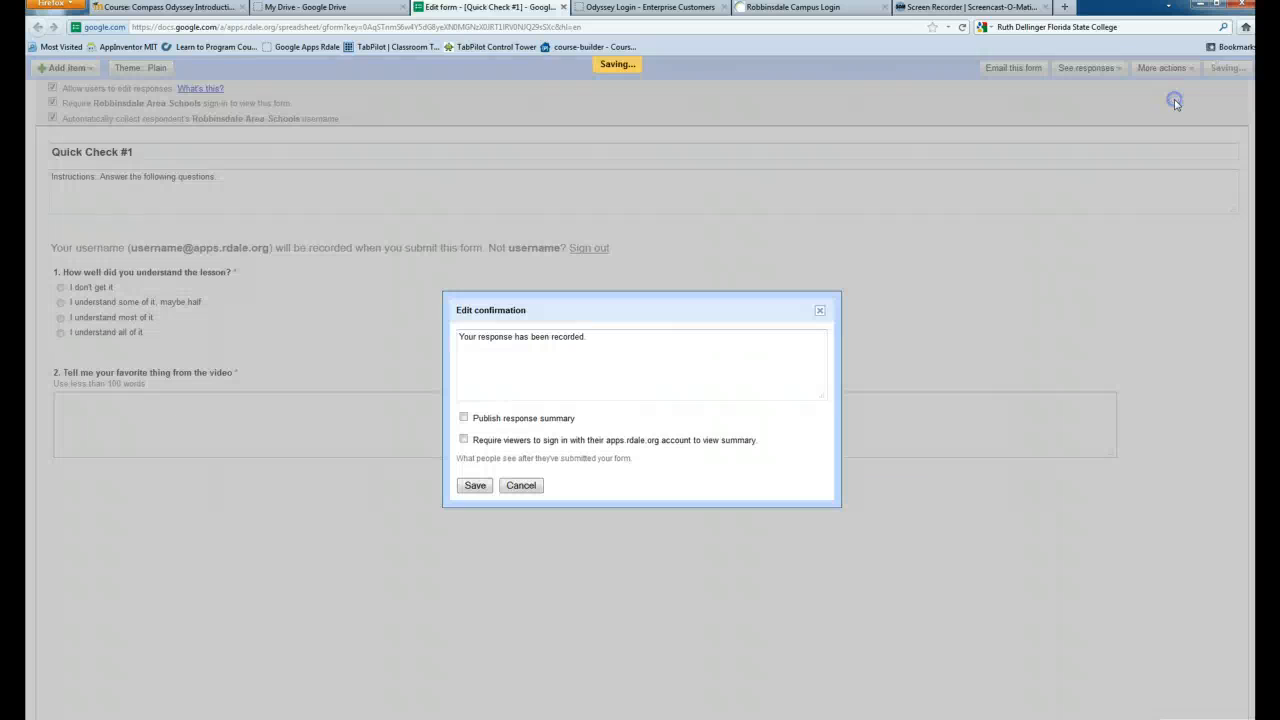
{"action": "left_click", "coordinate": [595, 337]}
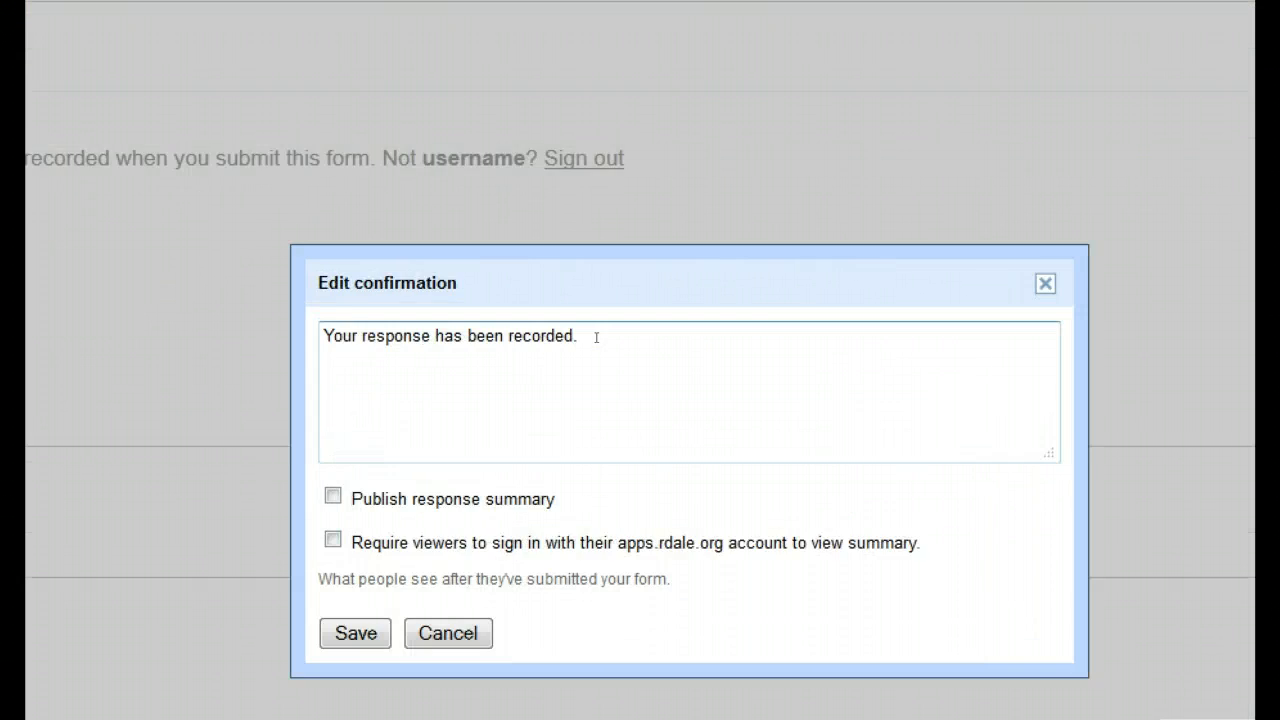
{"action": "key", "text": "ctrl+a"}
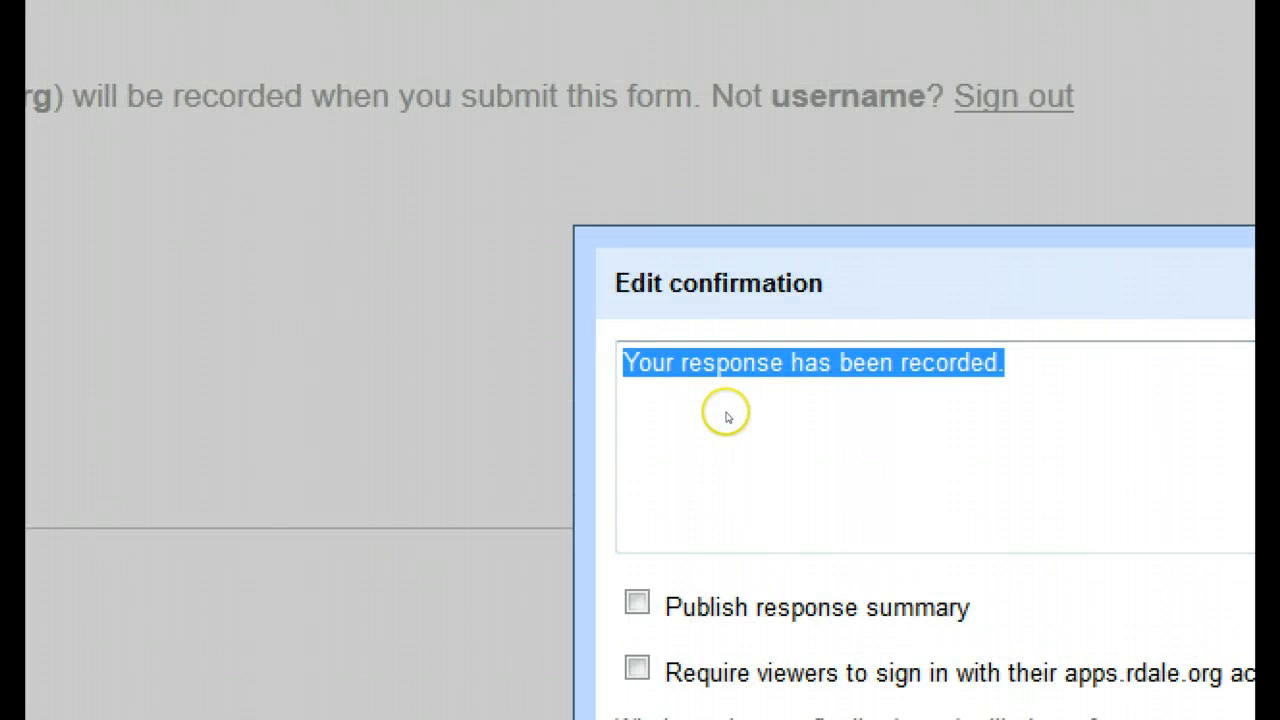
{"action": "type", "text": "Tha"}
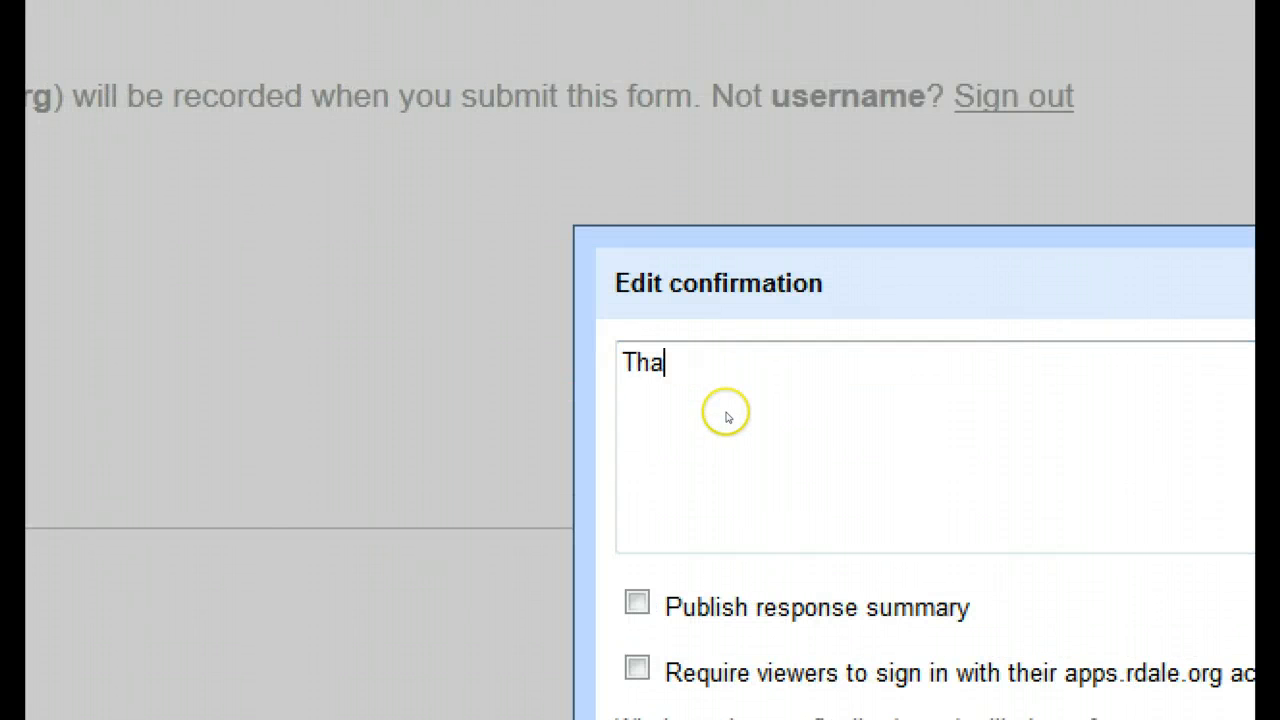
{"action": "type", "text": "nks for the f"}
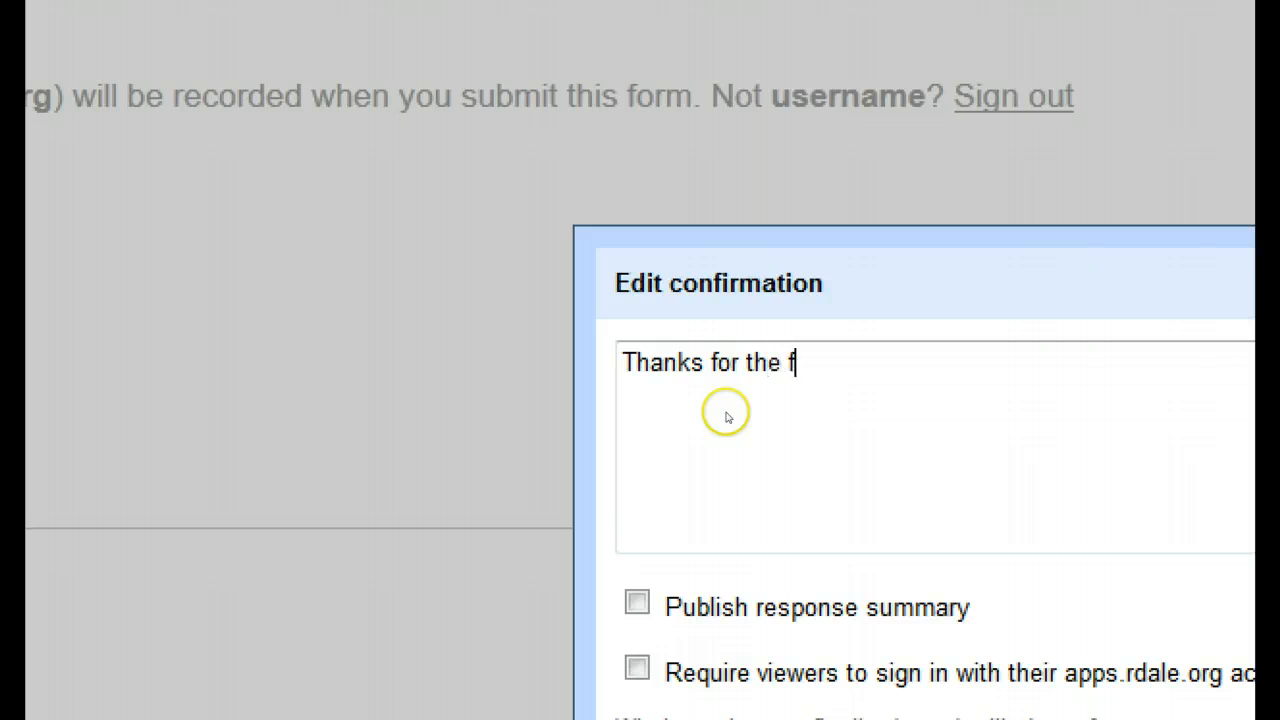
{"action": "type", "text": "eedback.  "}
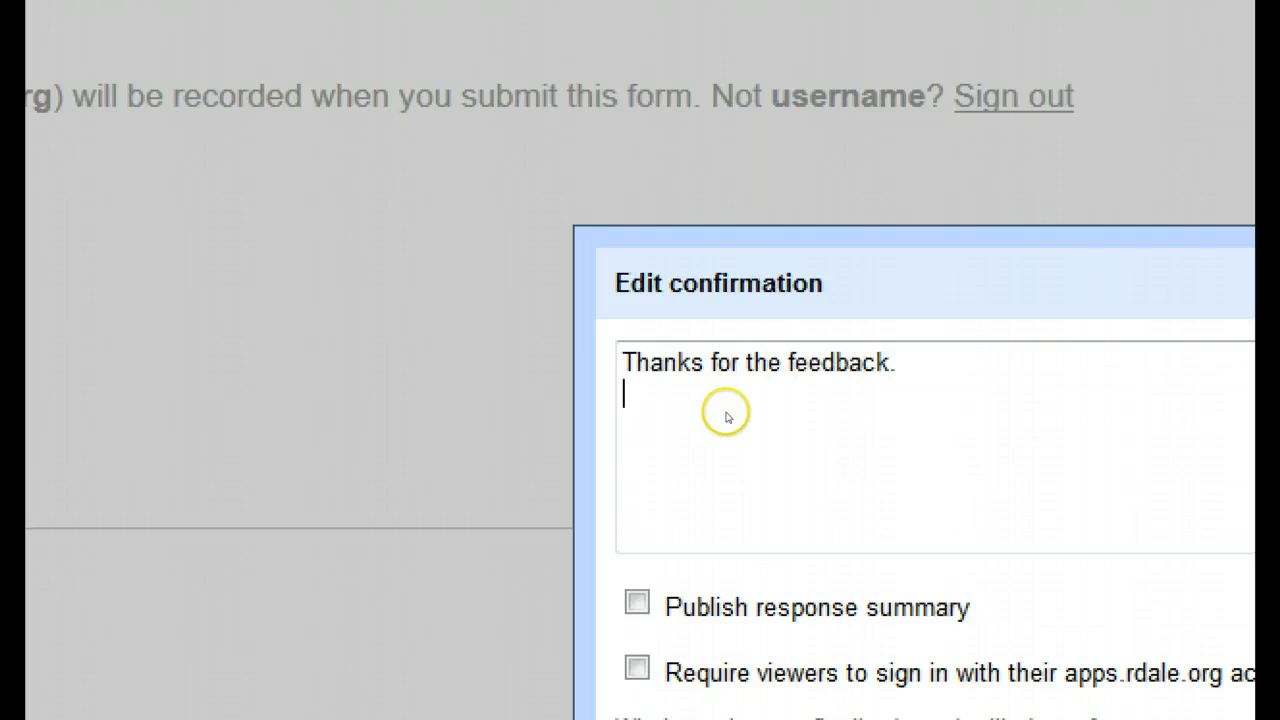
{"action": "type", "text": "See you in "}
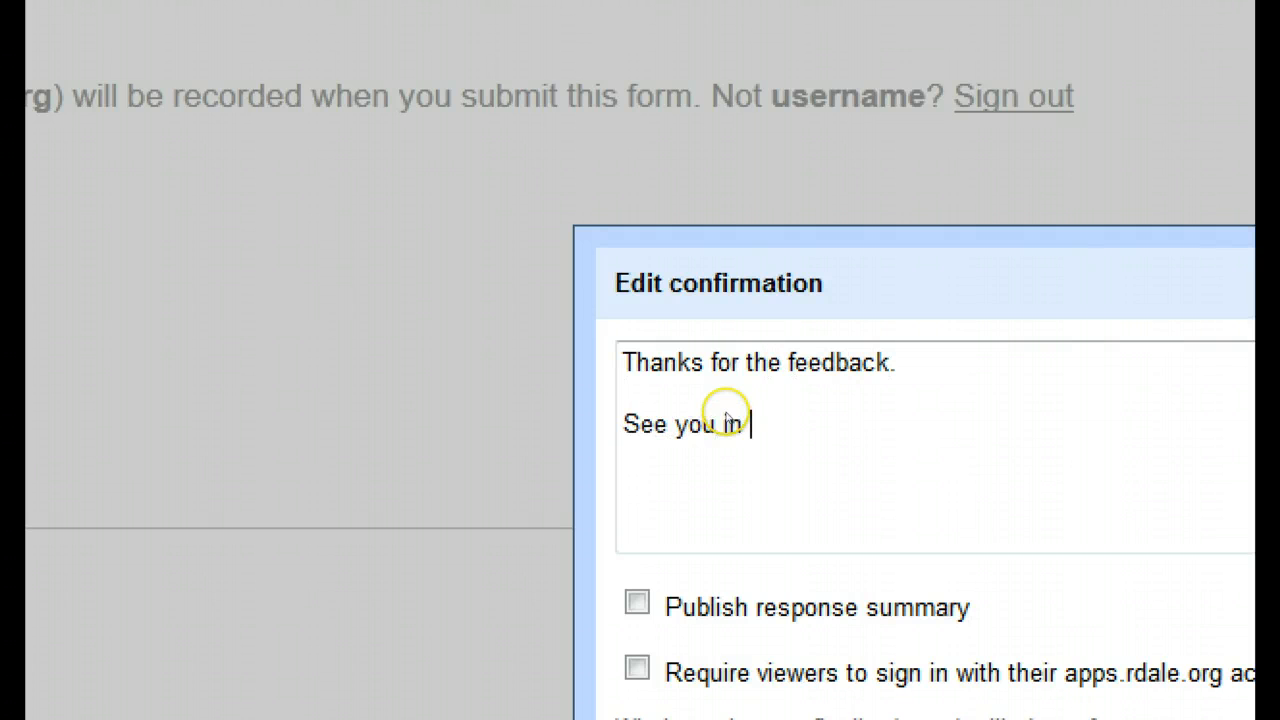
{"action": "type", "text": "class tomorro"}
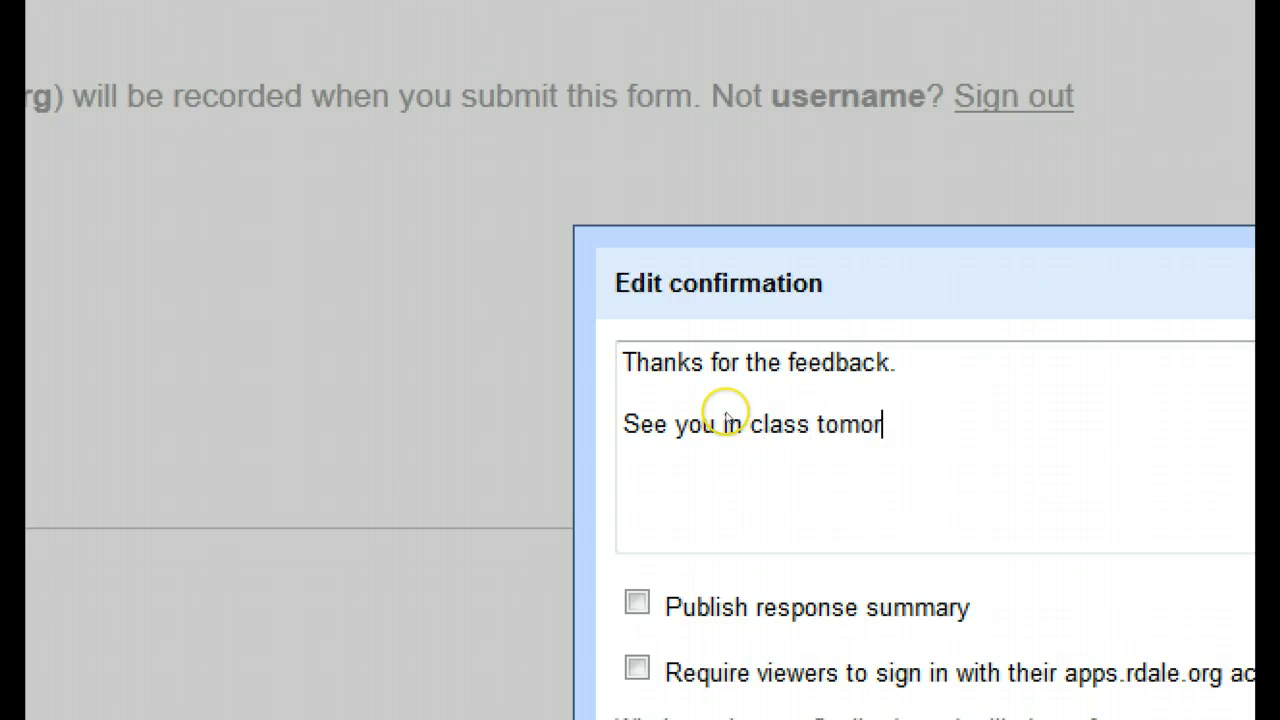
{"action": "type", "text": "w!  - Mr. G"}
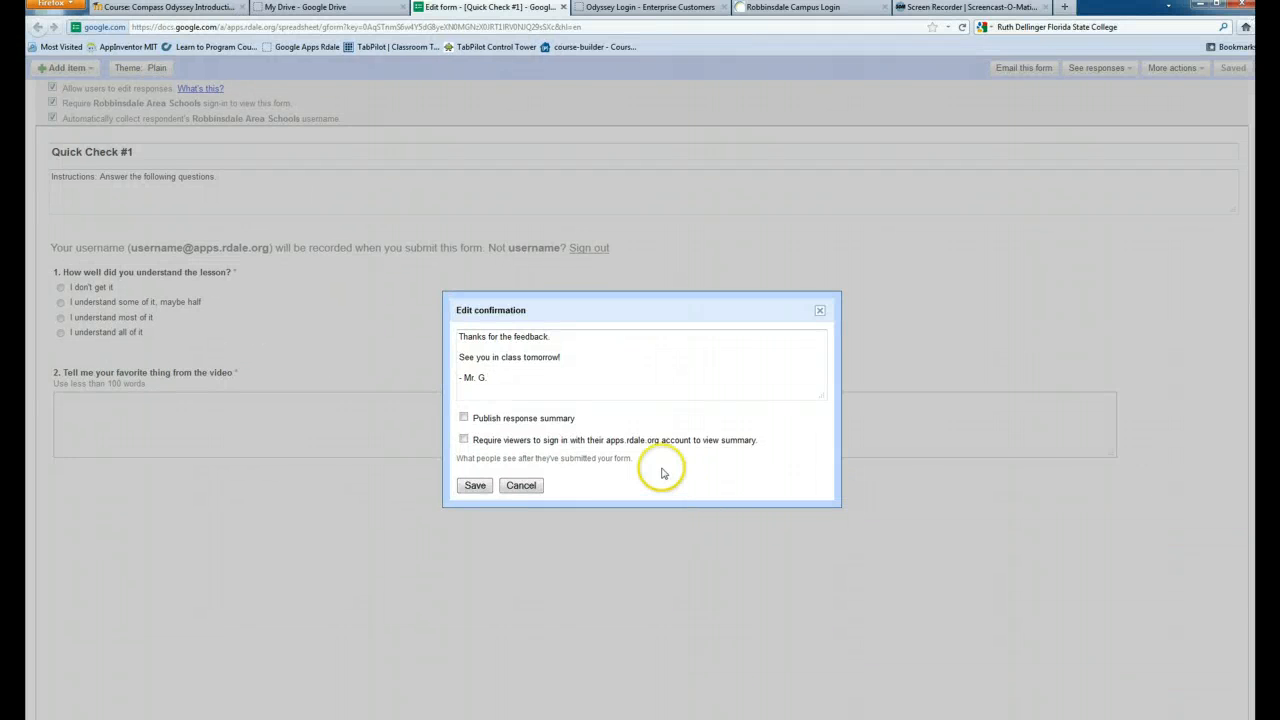
{"action": "left_click", "coordinate": [476, 486]}
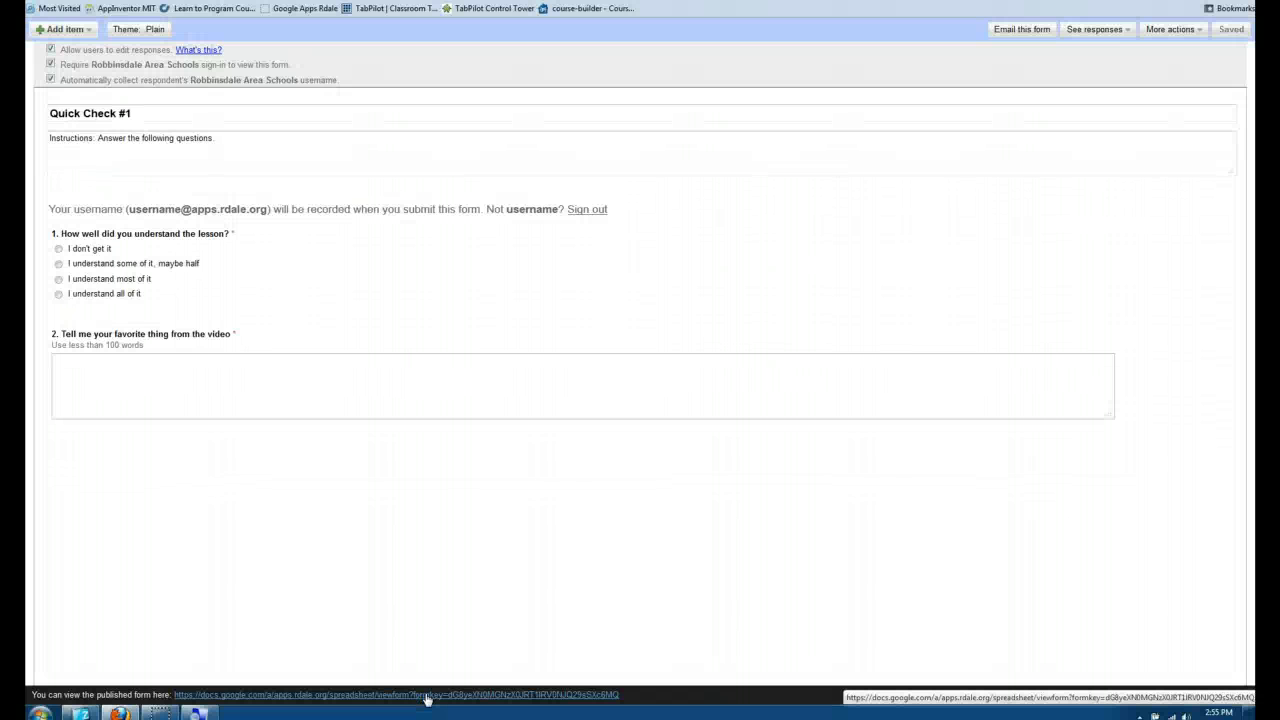
- Open the published form and submit a test response answering "I understand most of it" and "The singing bears."
{"action": "left_click", "coordinate": [425, 695]}
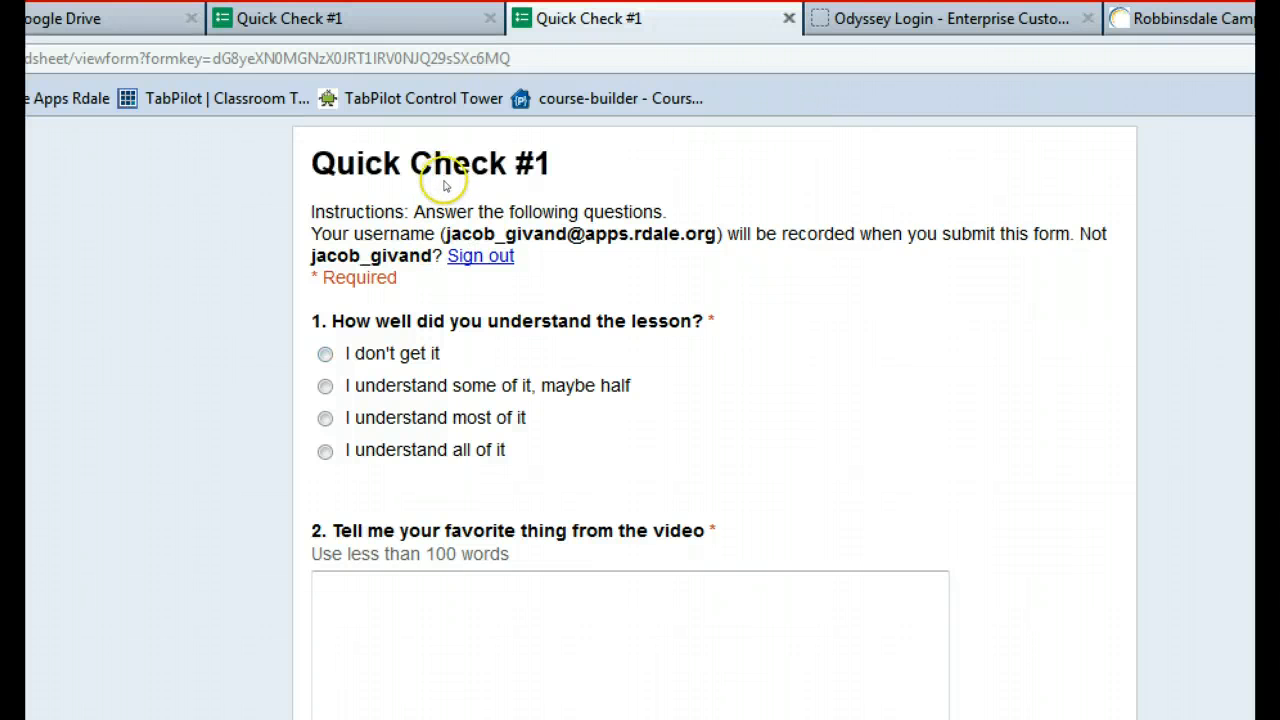
{"action": "left_click", "coordinate": [325, 418]}
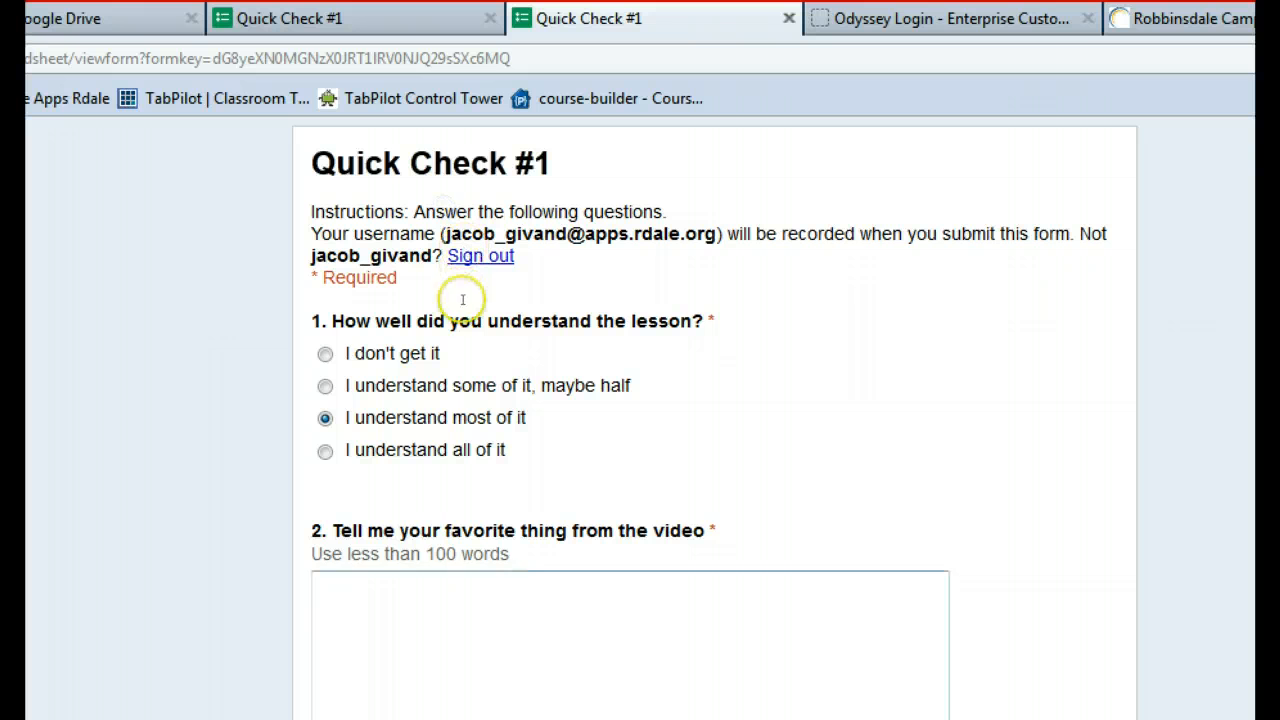
{"action": "type", "text": "singing bears."}
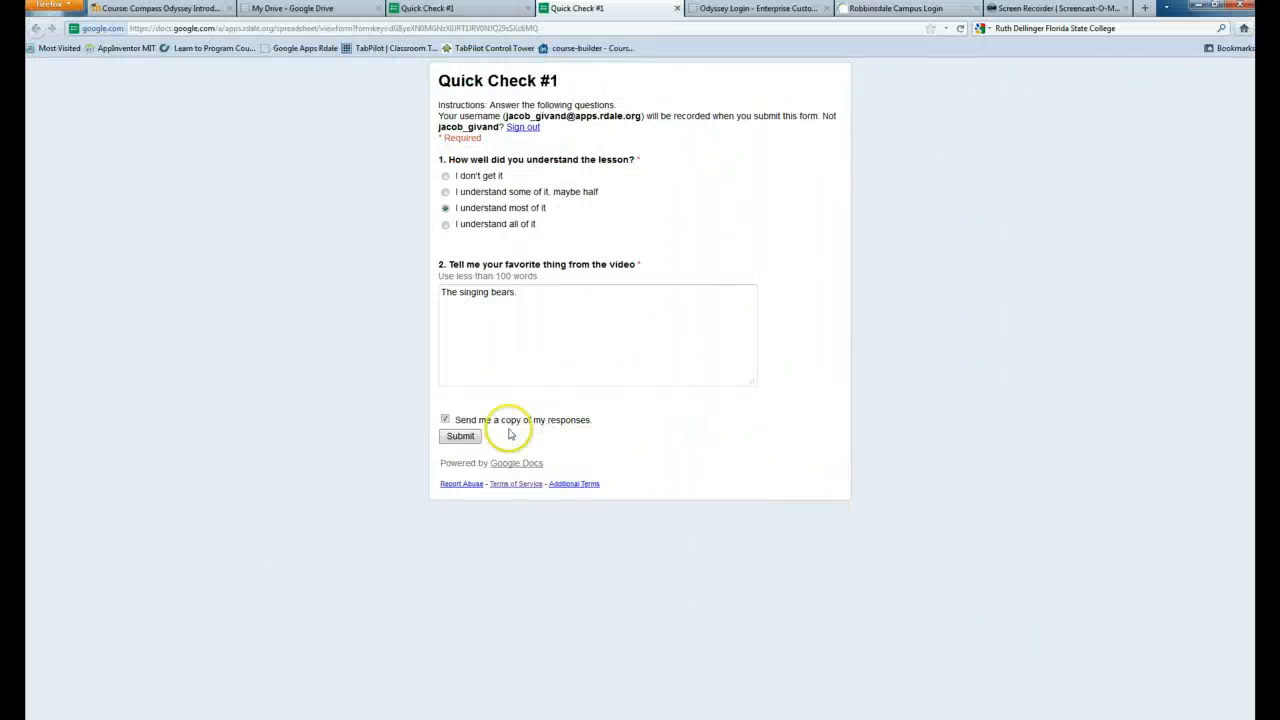
{"action": "left_click", "coordinate": [222, 692]}
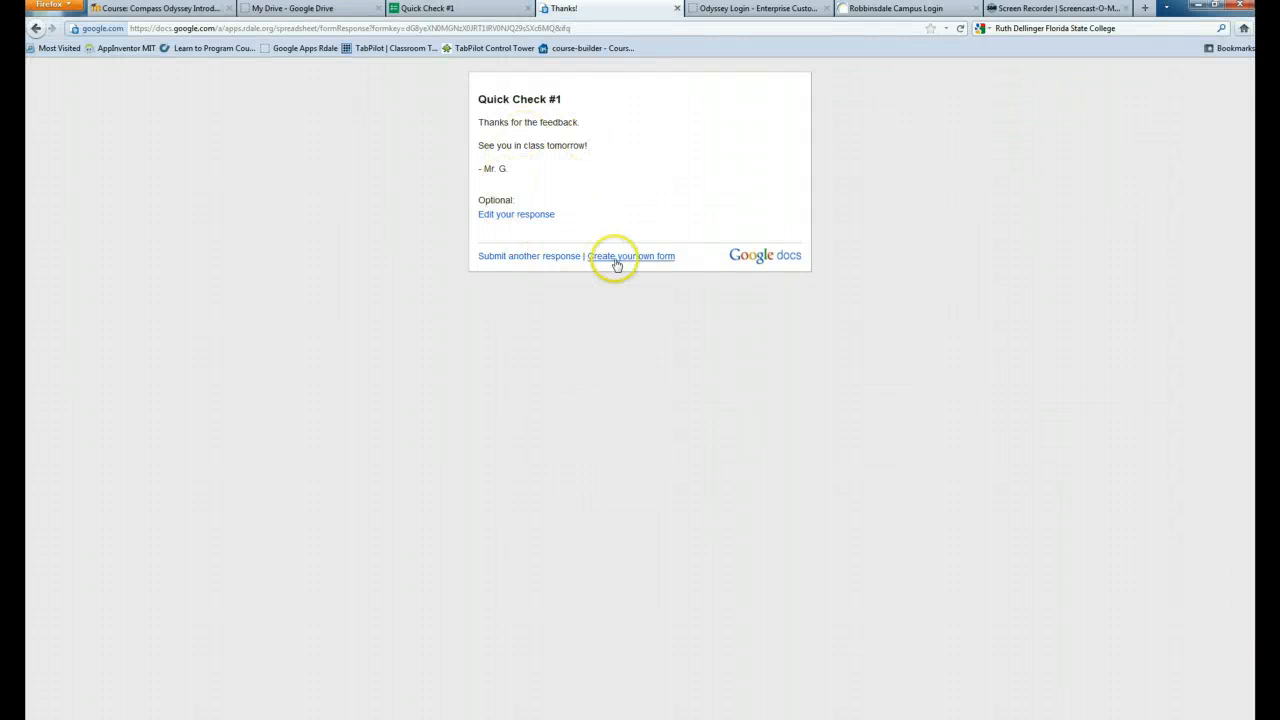
- Open a blank form for another response and select its full web address
{"action": "left_click", "coordinate": [557, 257]}
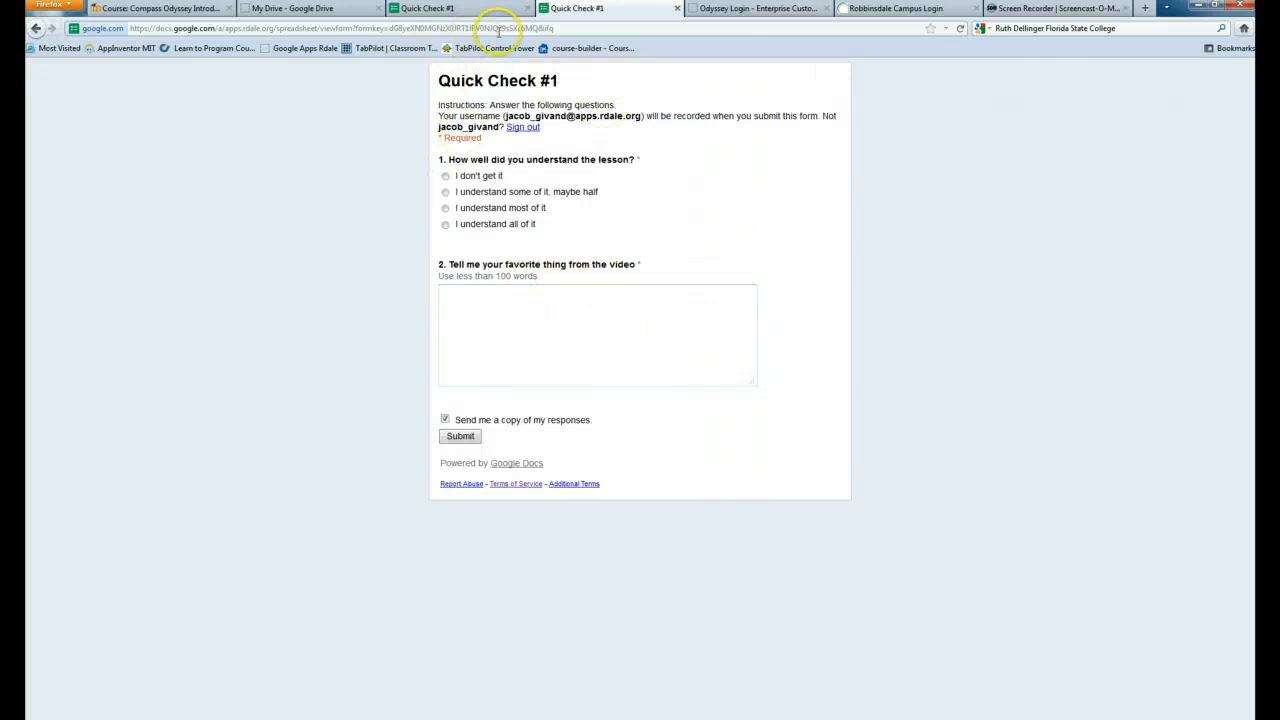
{"action": "left_click", "coordinate": [556, 29]}
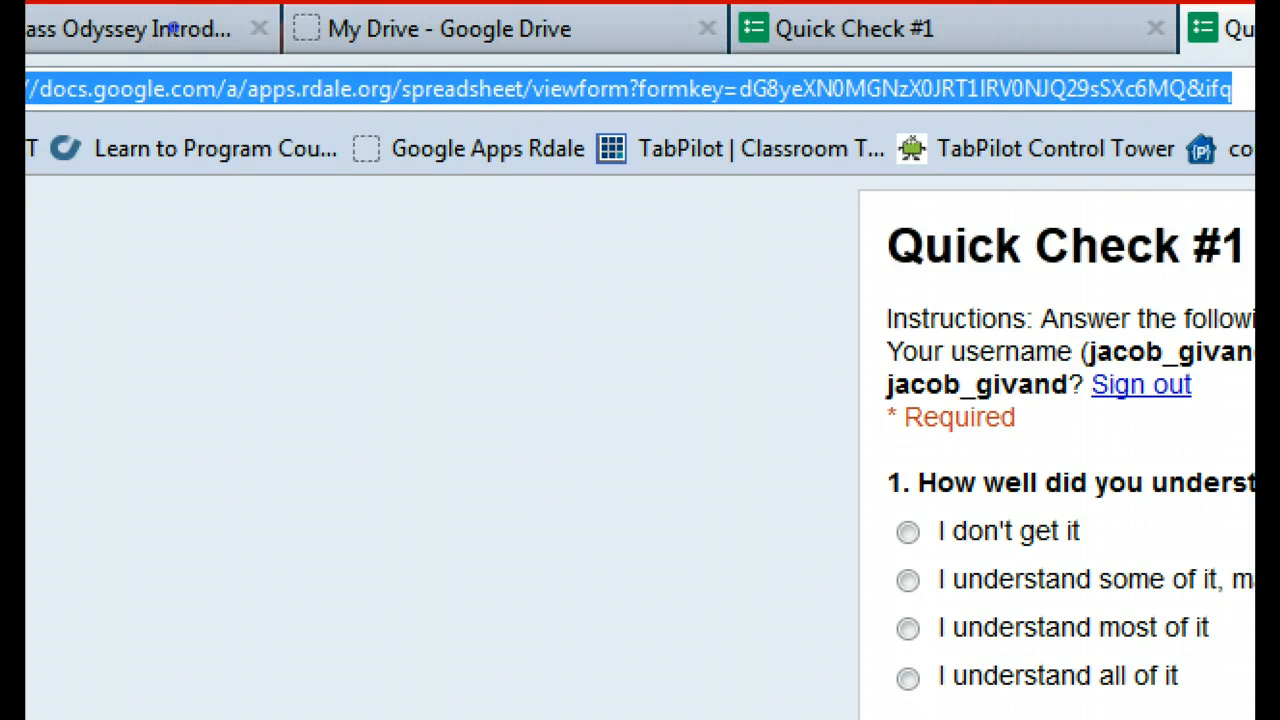
{"action": "left_click", "coordinate": [96, 88]}
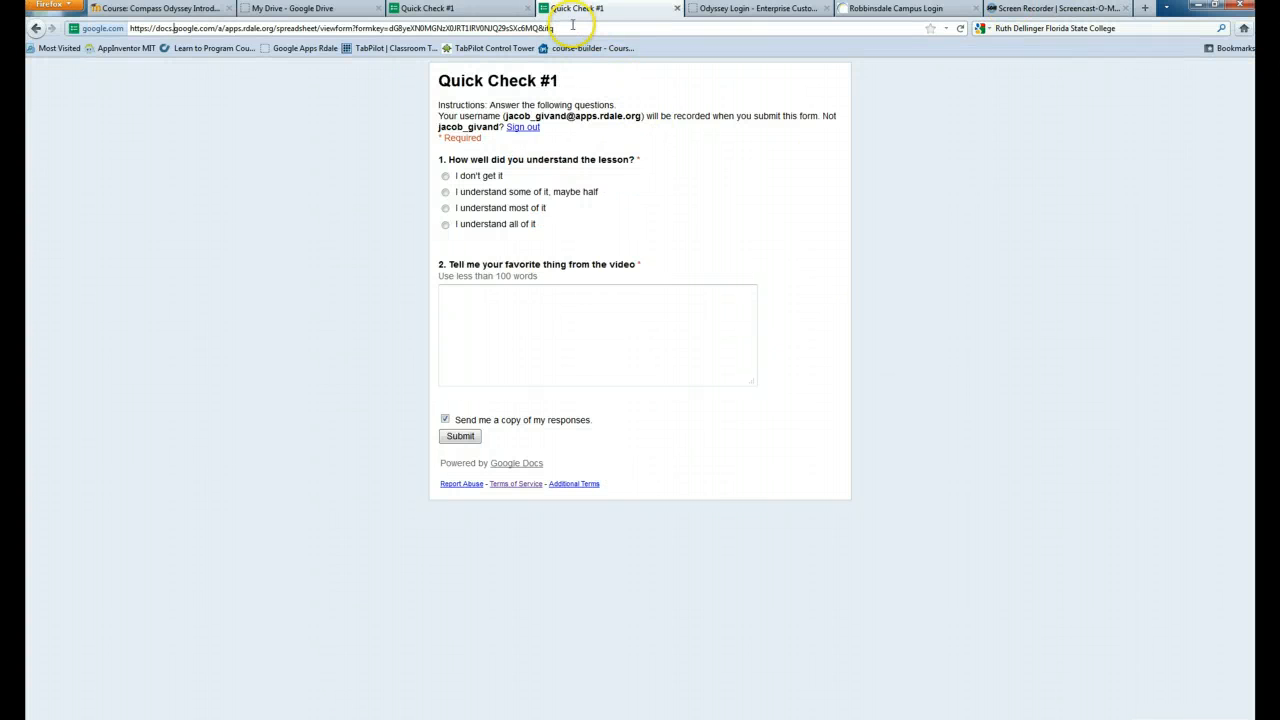
{"action": "left_click_drag", "start_coordinate": [553, 28], "coordinate": [370, 30]}
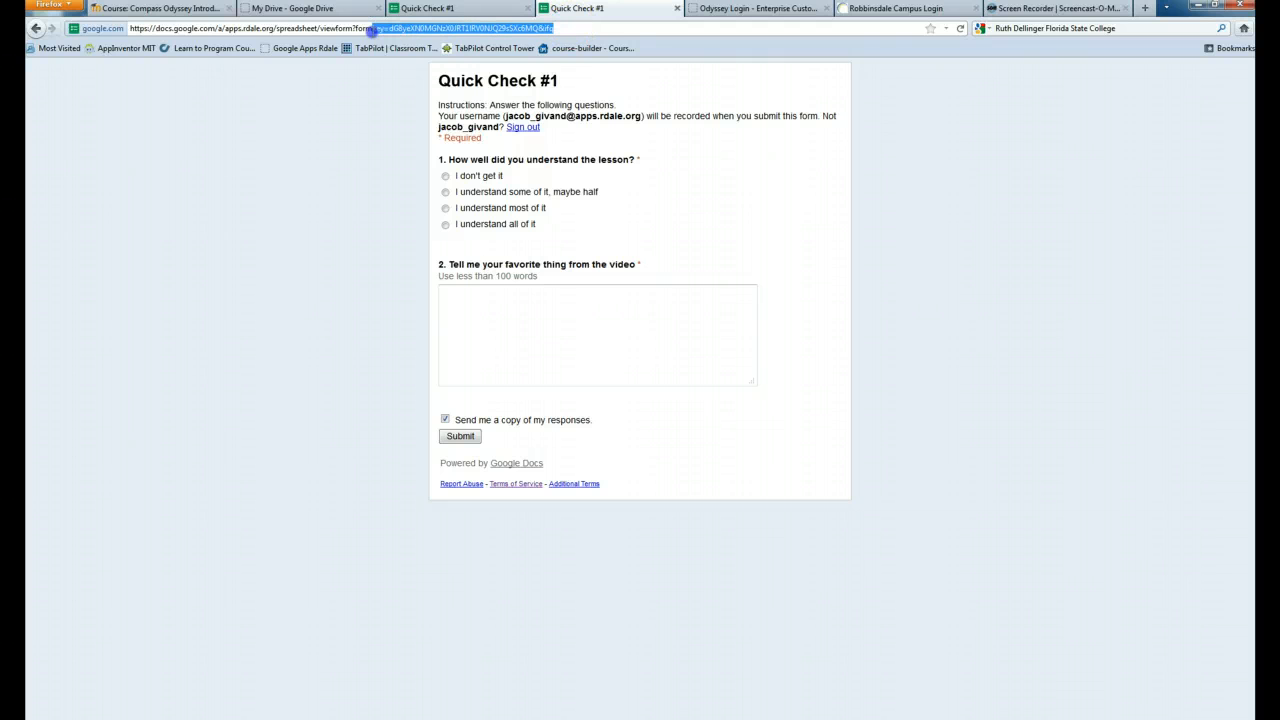
{"action": "left_click", "coordinate": [490, 320]}
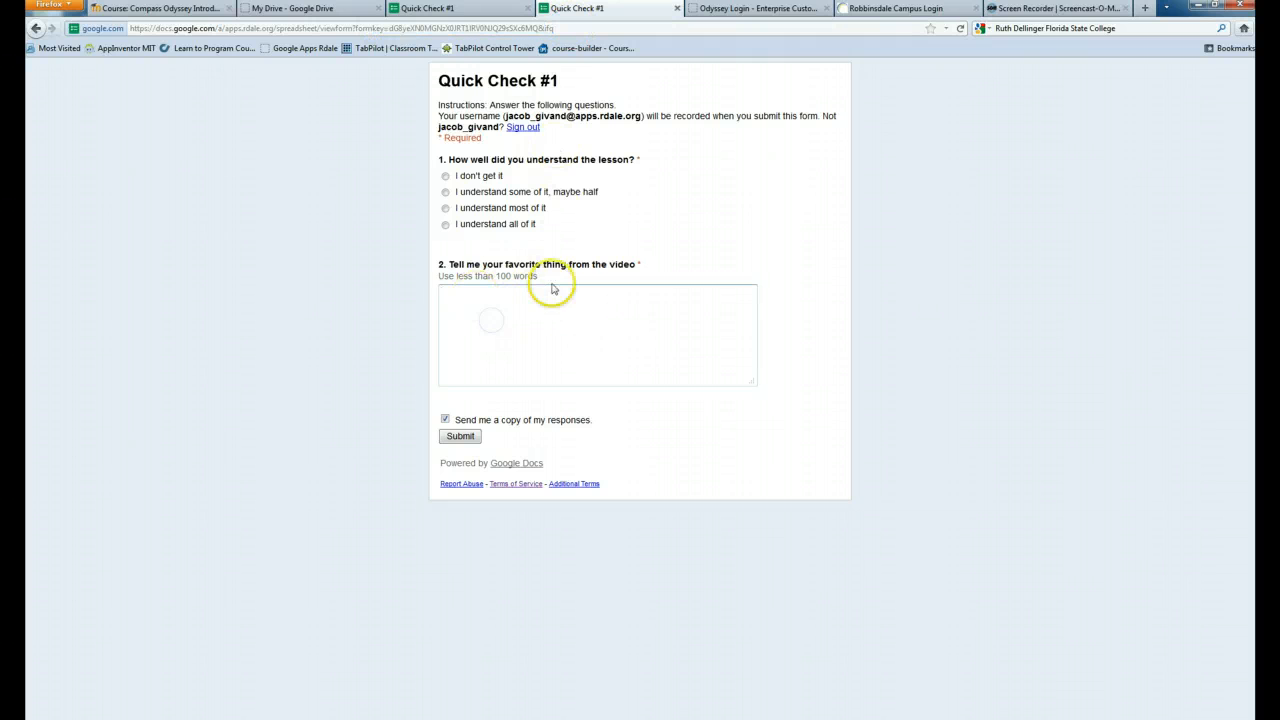
{"action": "left_click_drag", "start_coordinate": [566, 30], "coordinate": [128, 33]}
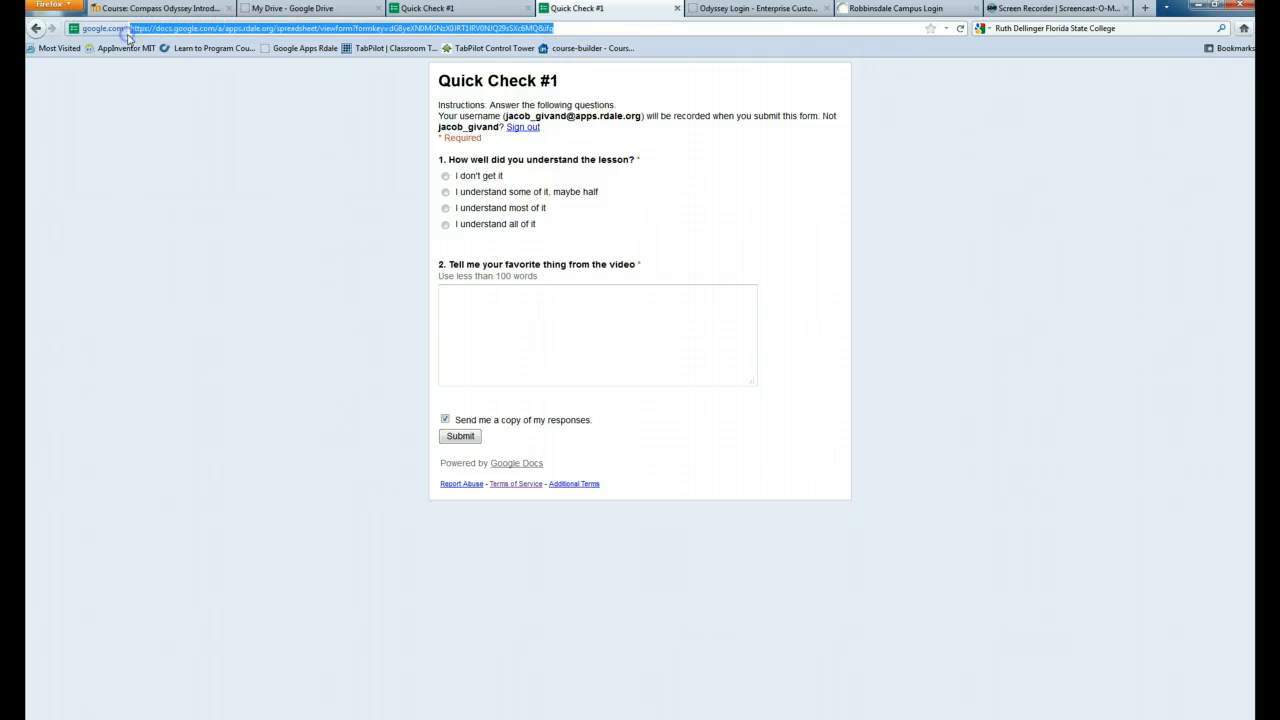